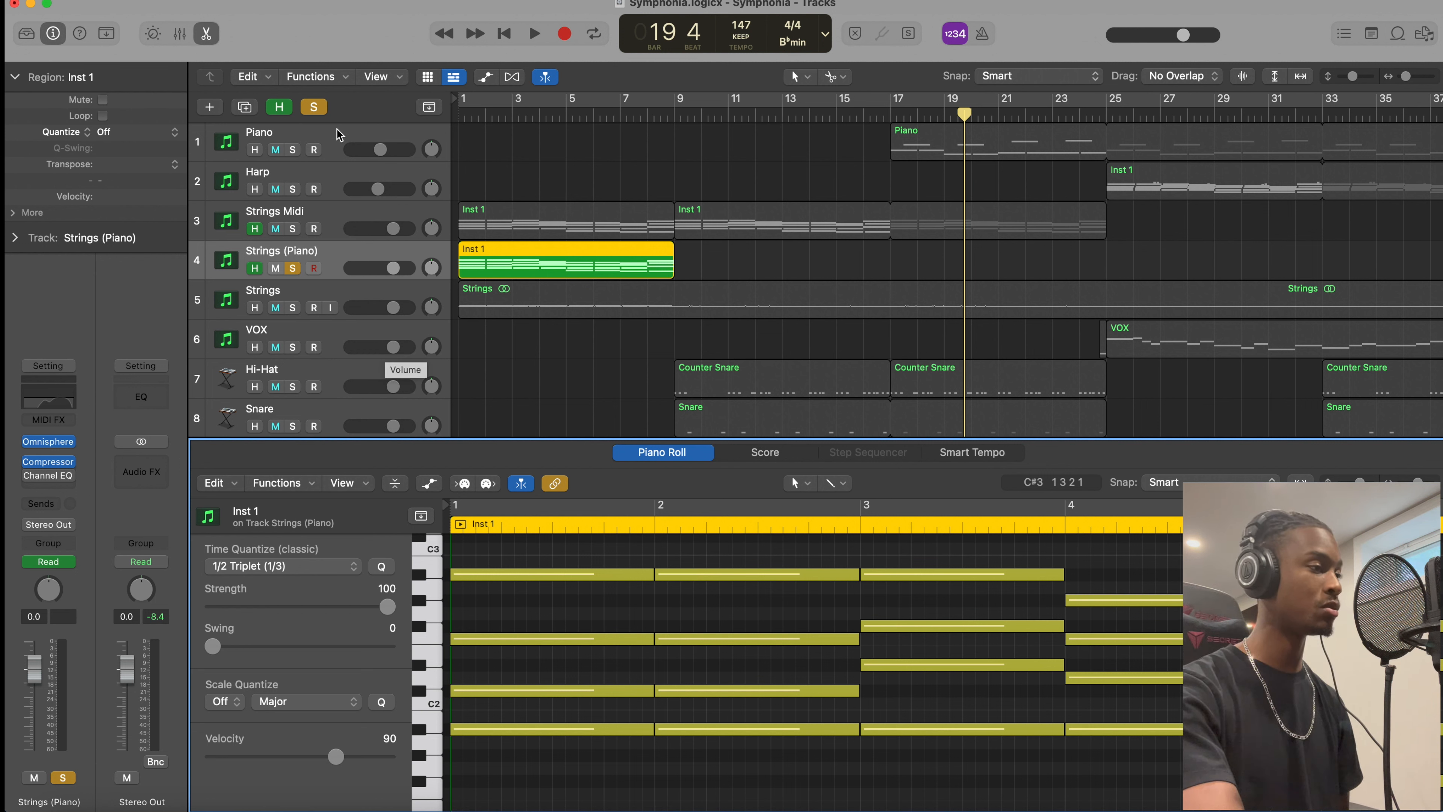
Play the soloed Strings (Piano) and Strings tracks one after the other from the start, and turn off the Strings solo.
click(506, 34)
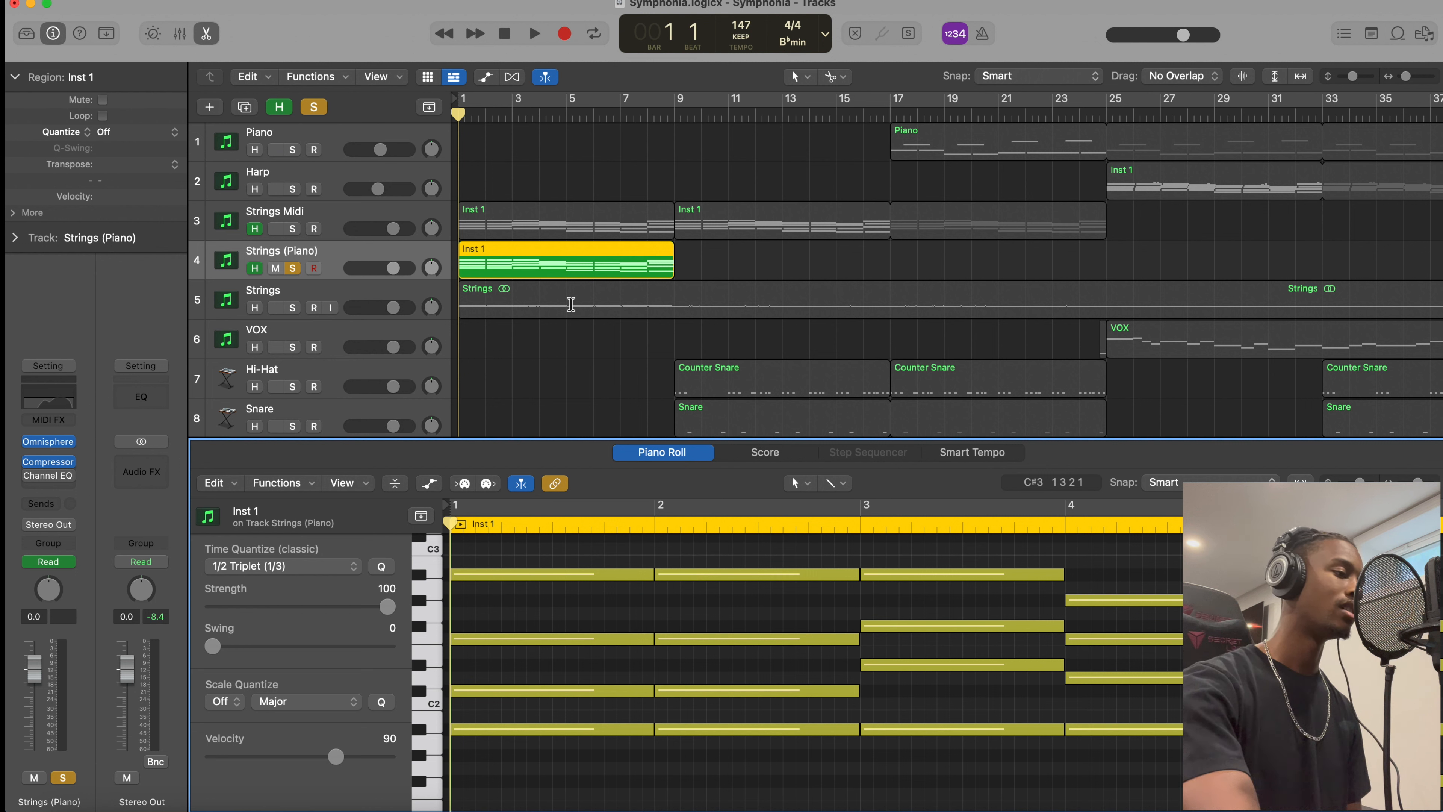
key(space)
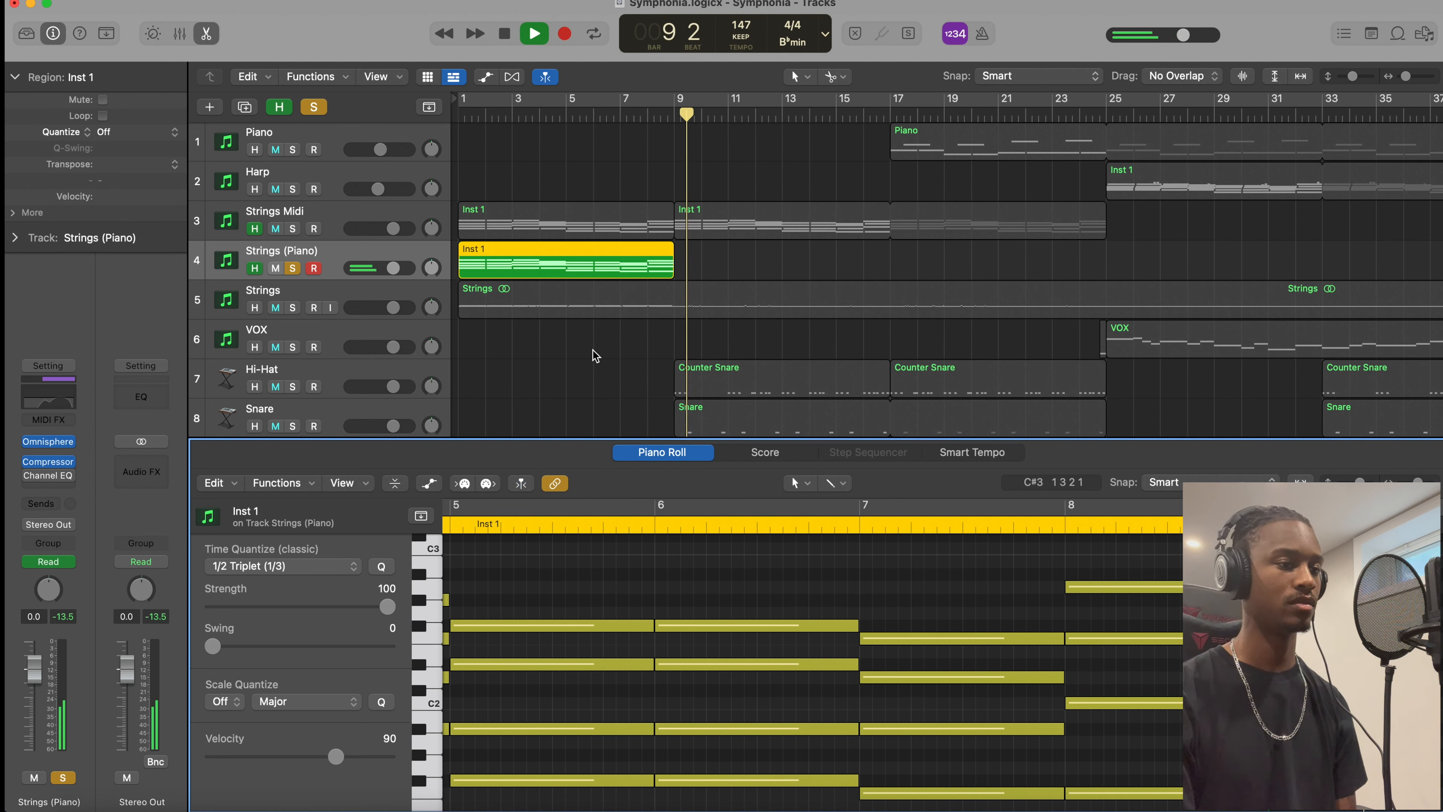
key(space)
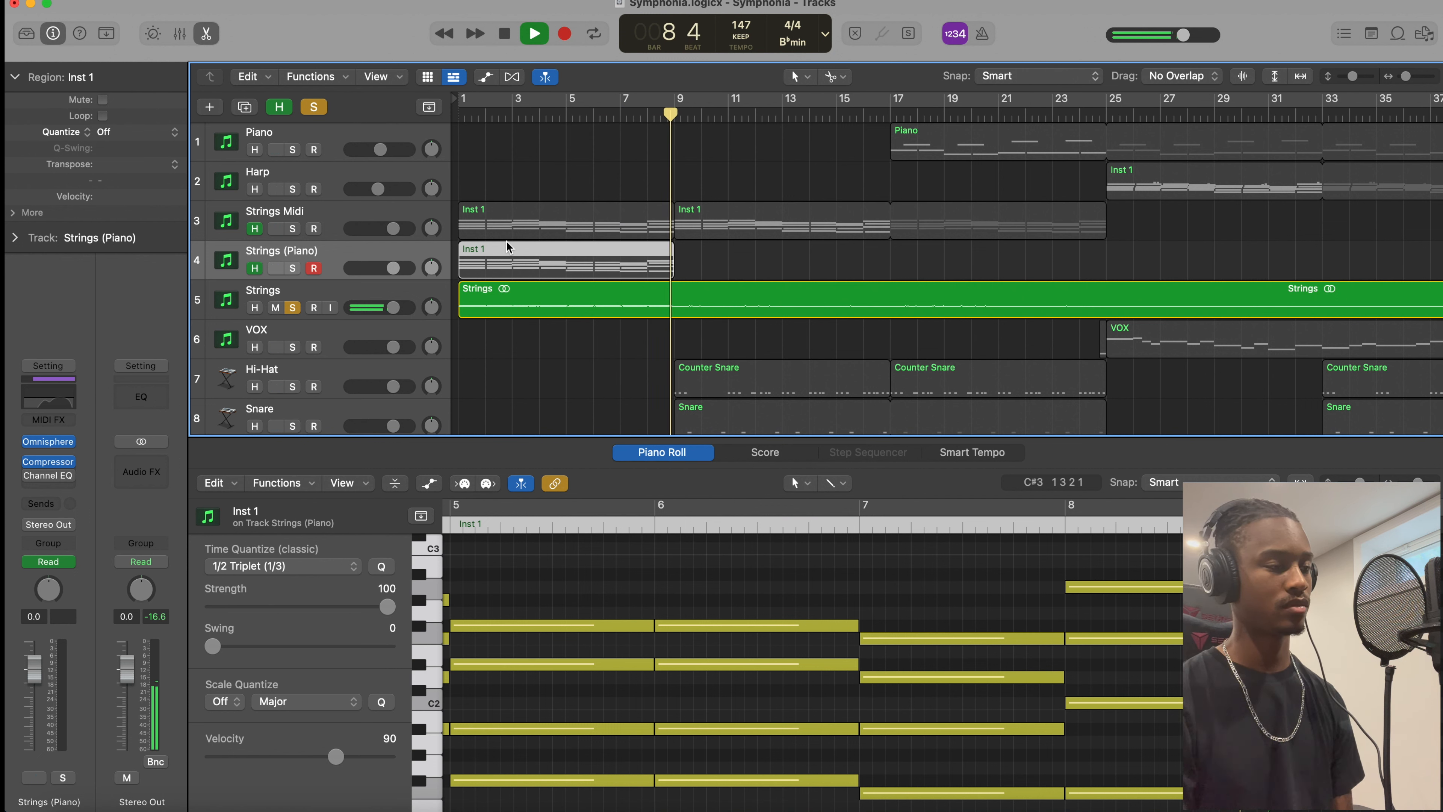
key(space)
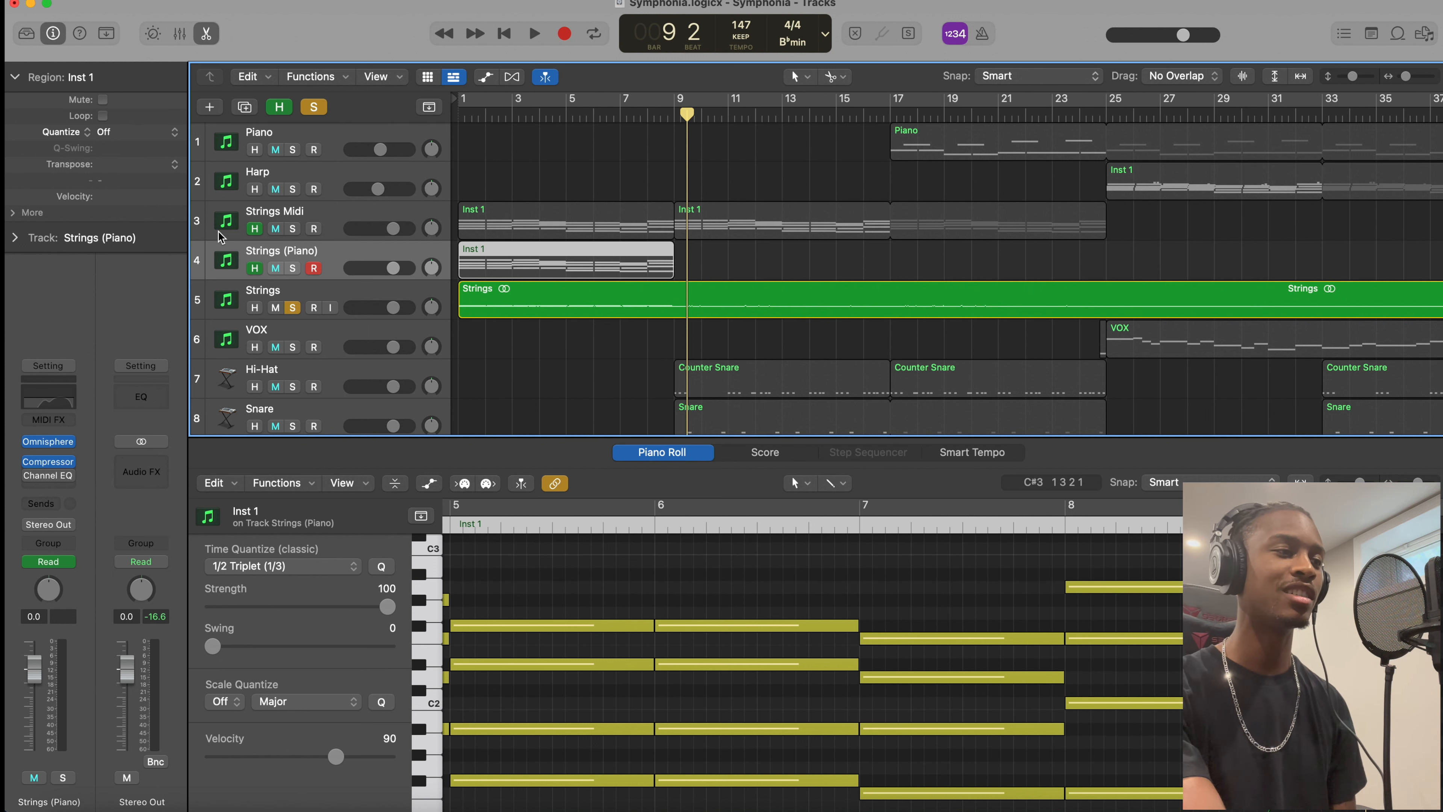
click(292, 308)
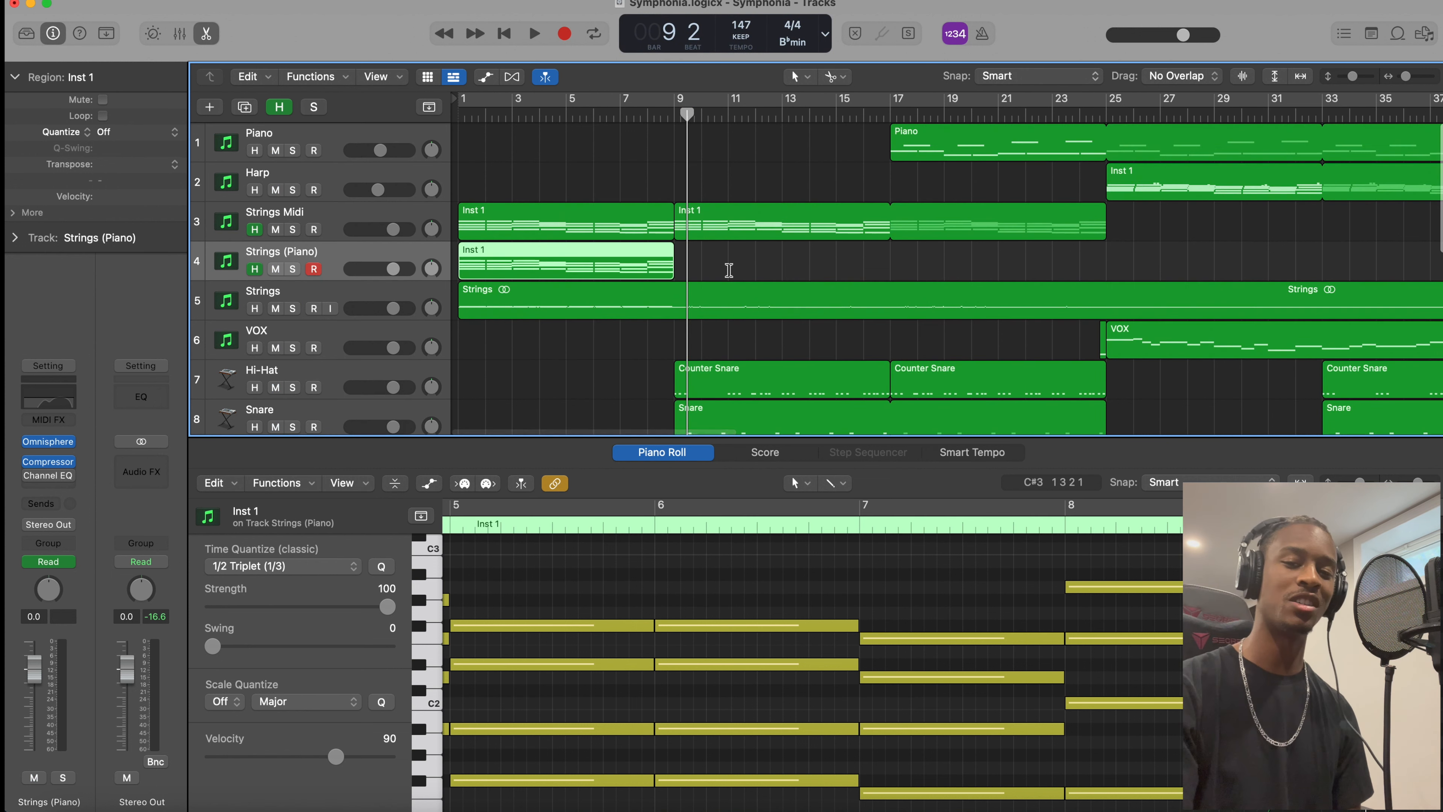
Solo the Piano track, play its region from bar 17, and turn the solo off again.
click(897, 116)
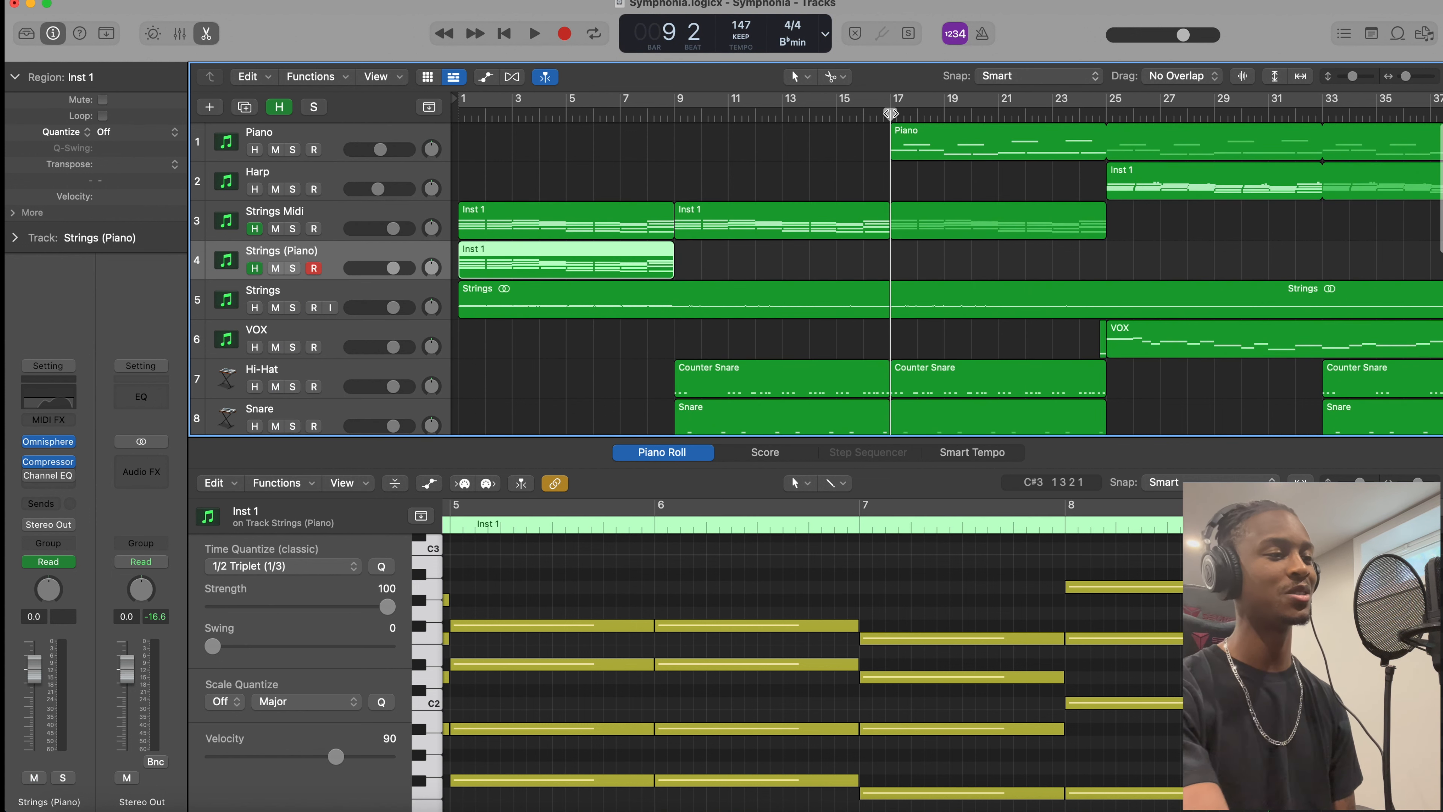
click(920, 155)
key(s)
key(space)
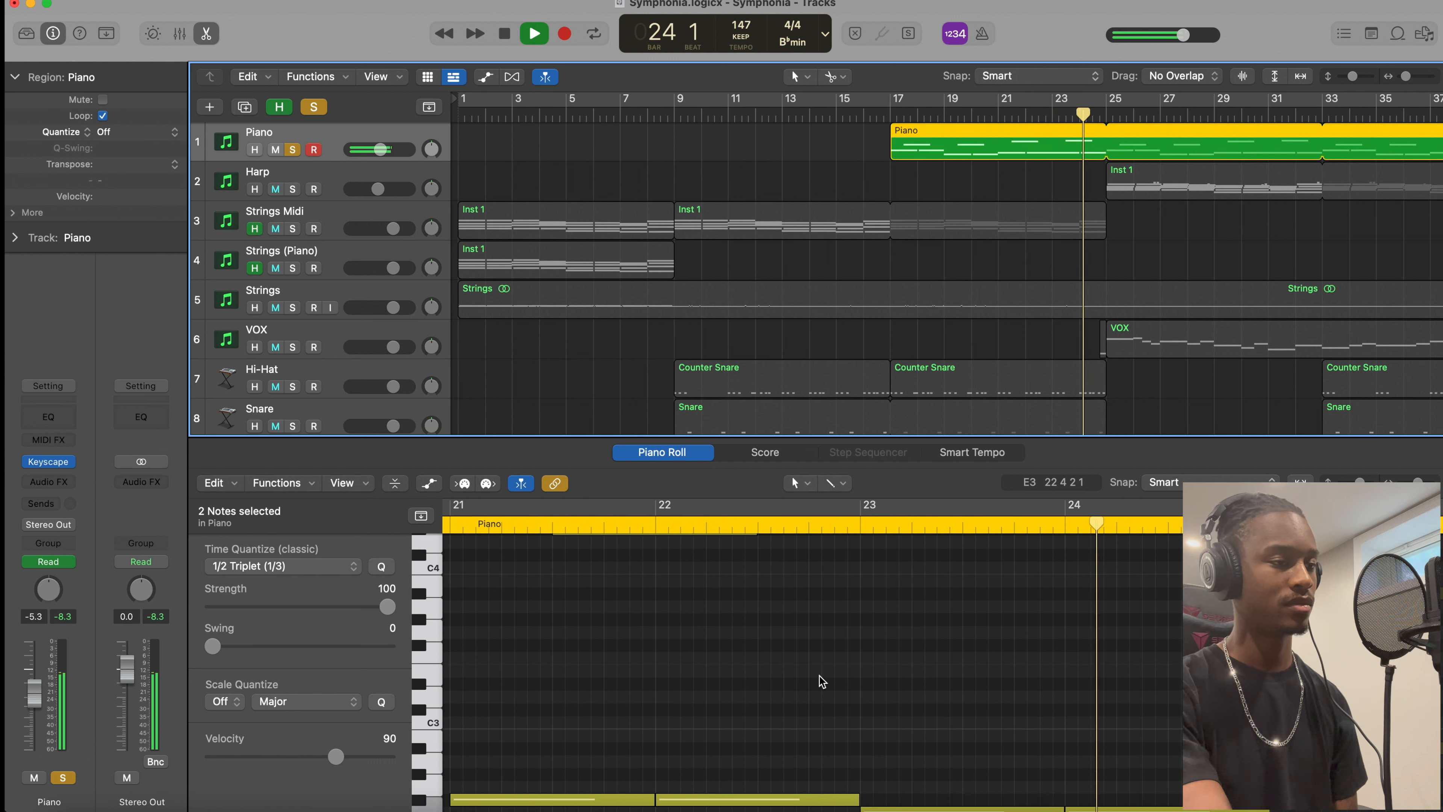
key(space)
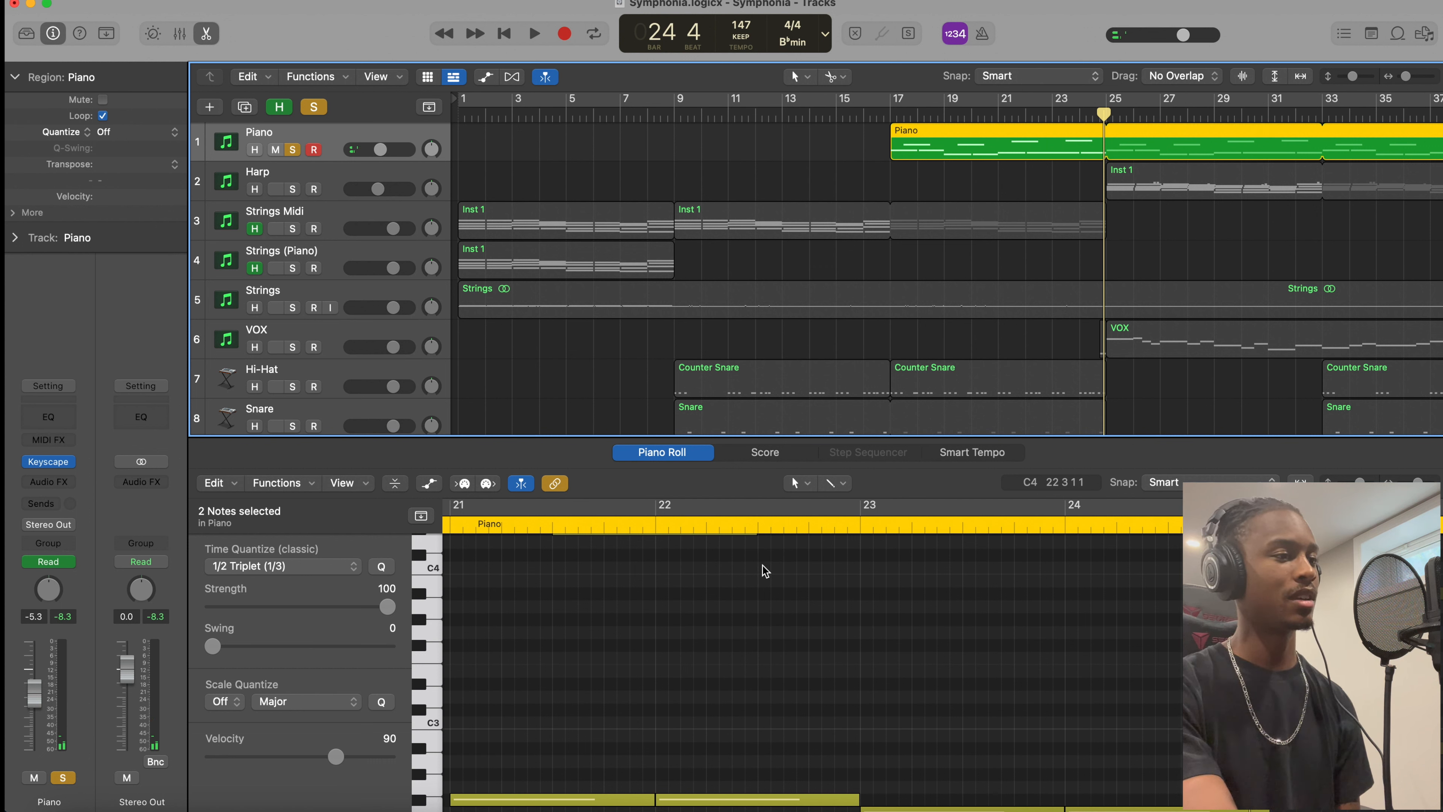
click(293, 148)
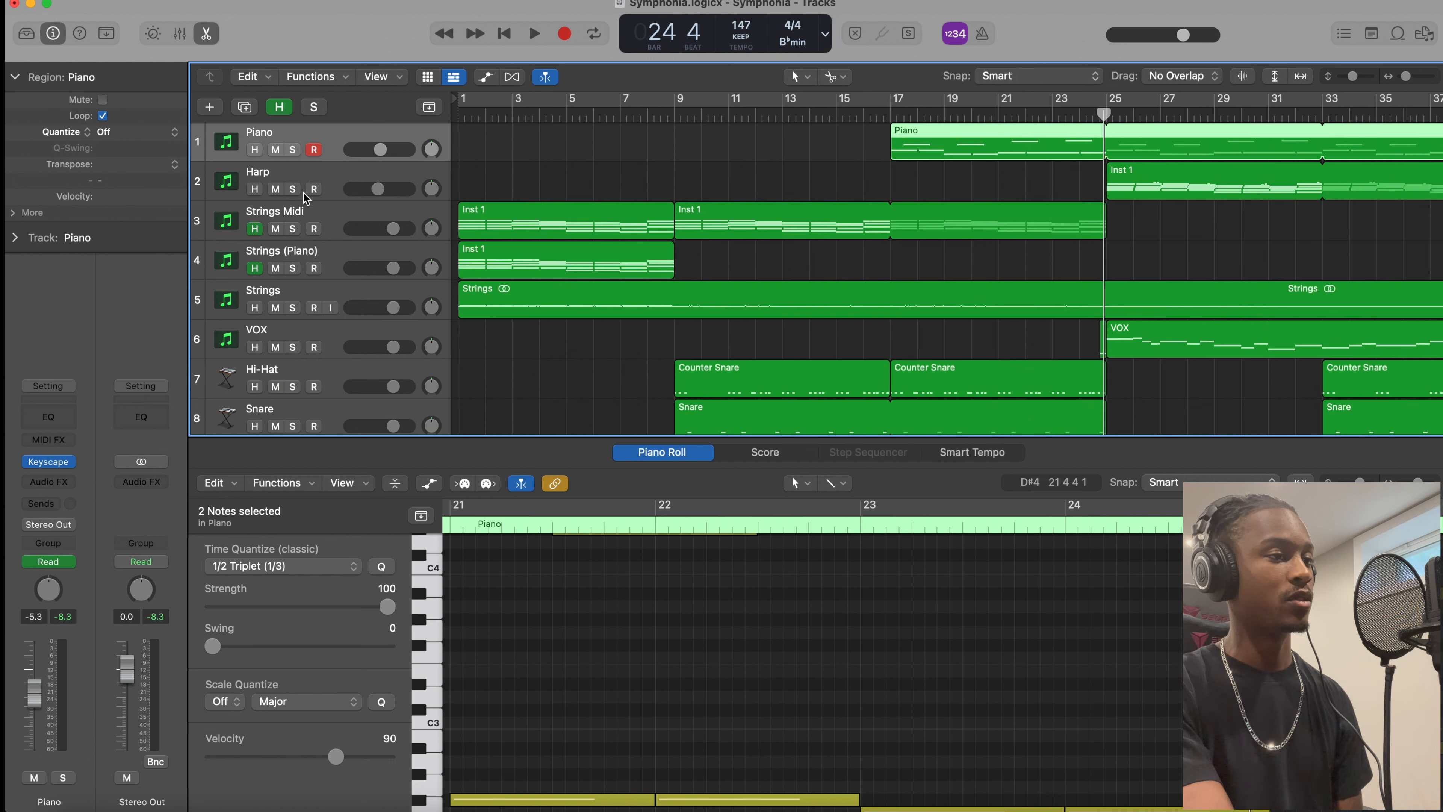
Solo the Harp track and show the opening chords of its region from bar 25 in the piano roll.
click(293, 189)
click(1170, 188)
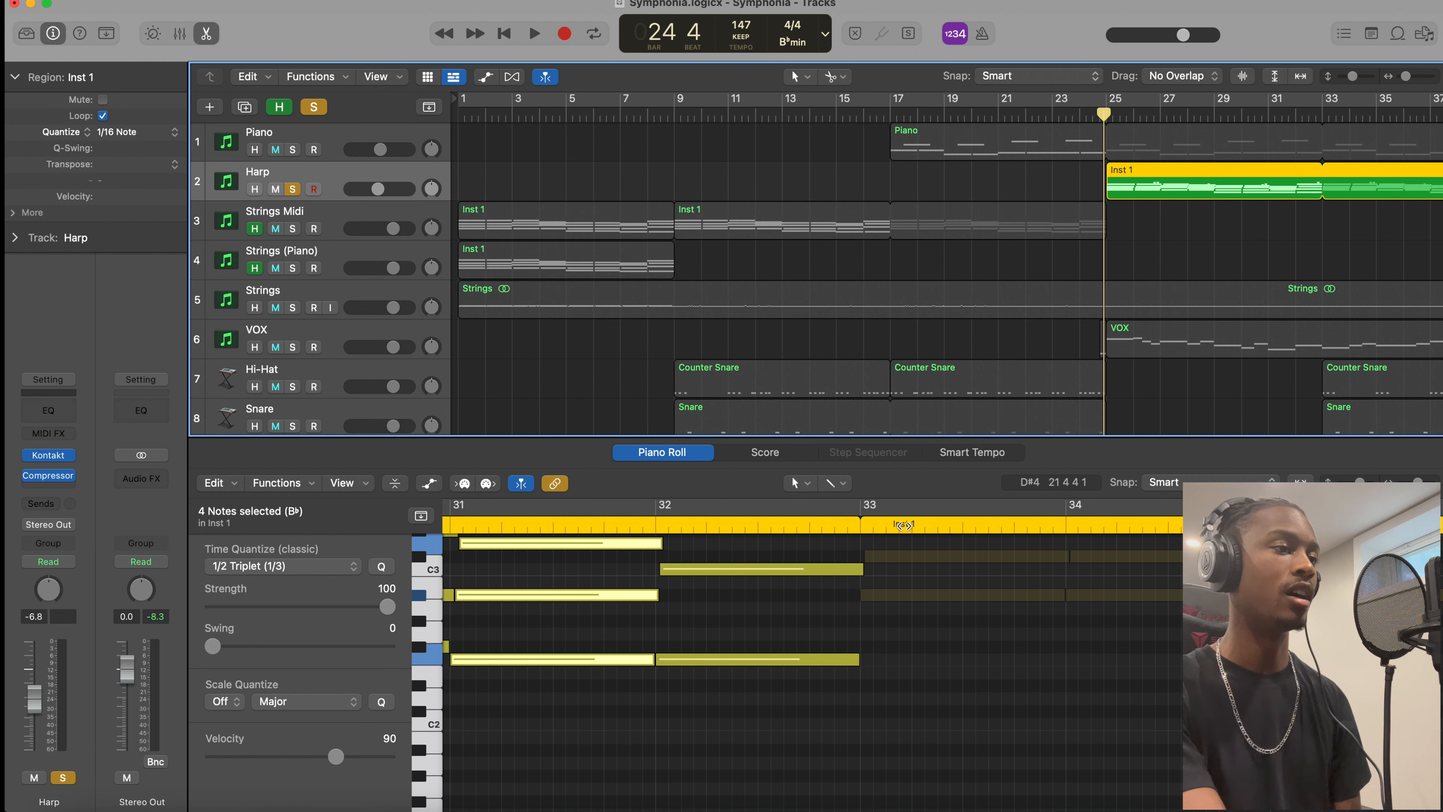
scroll(793, 646, left, 3)
scroll(794, 652, left, 5)
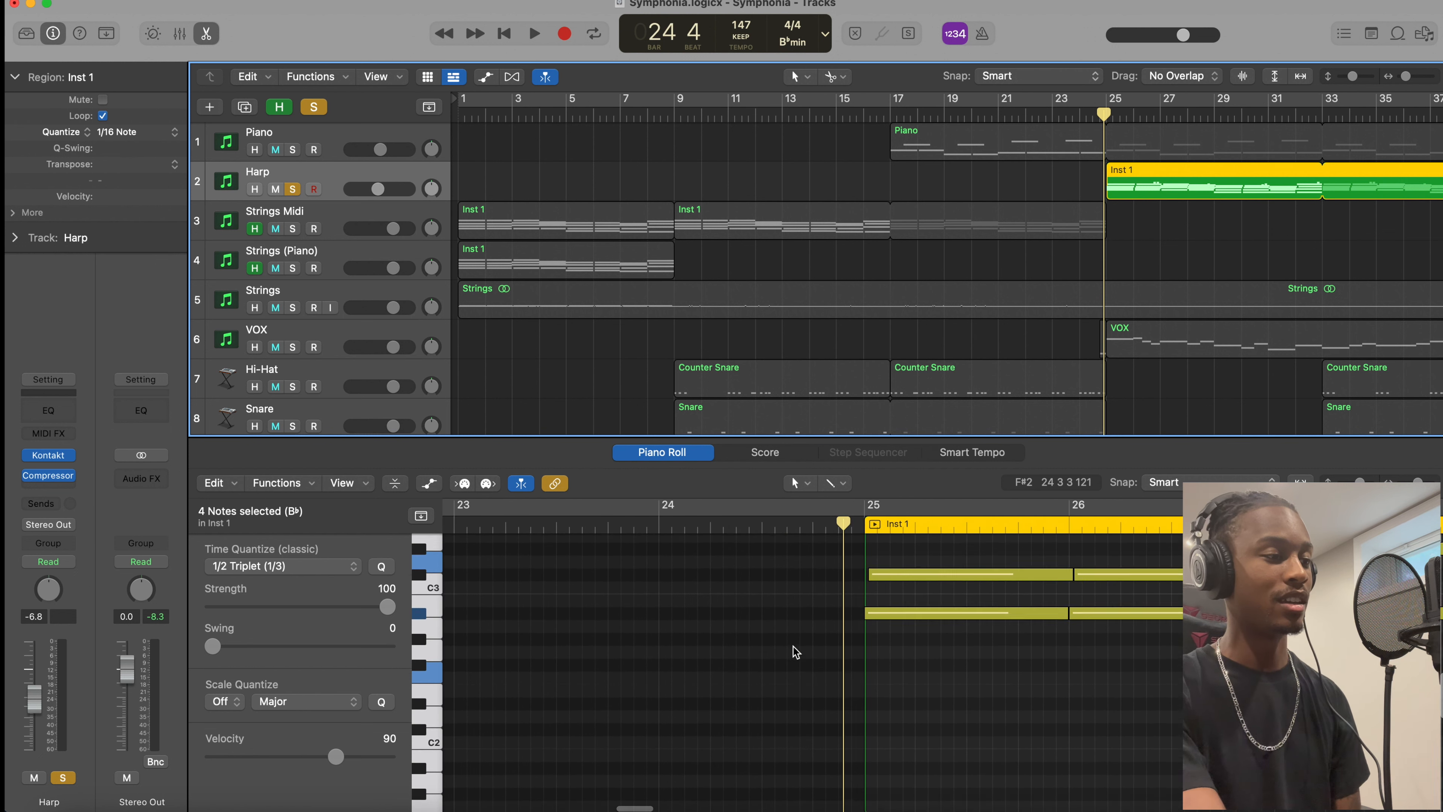
scroll(794, 651, up, 3)
scroll(796, 652, right, 2)
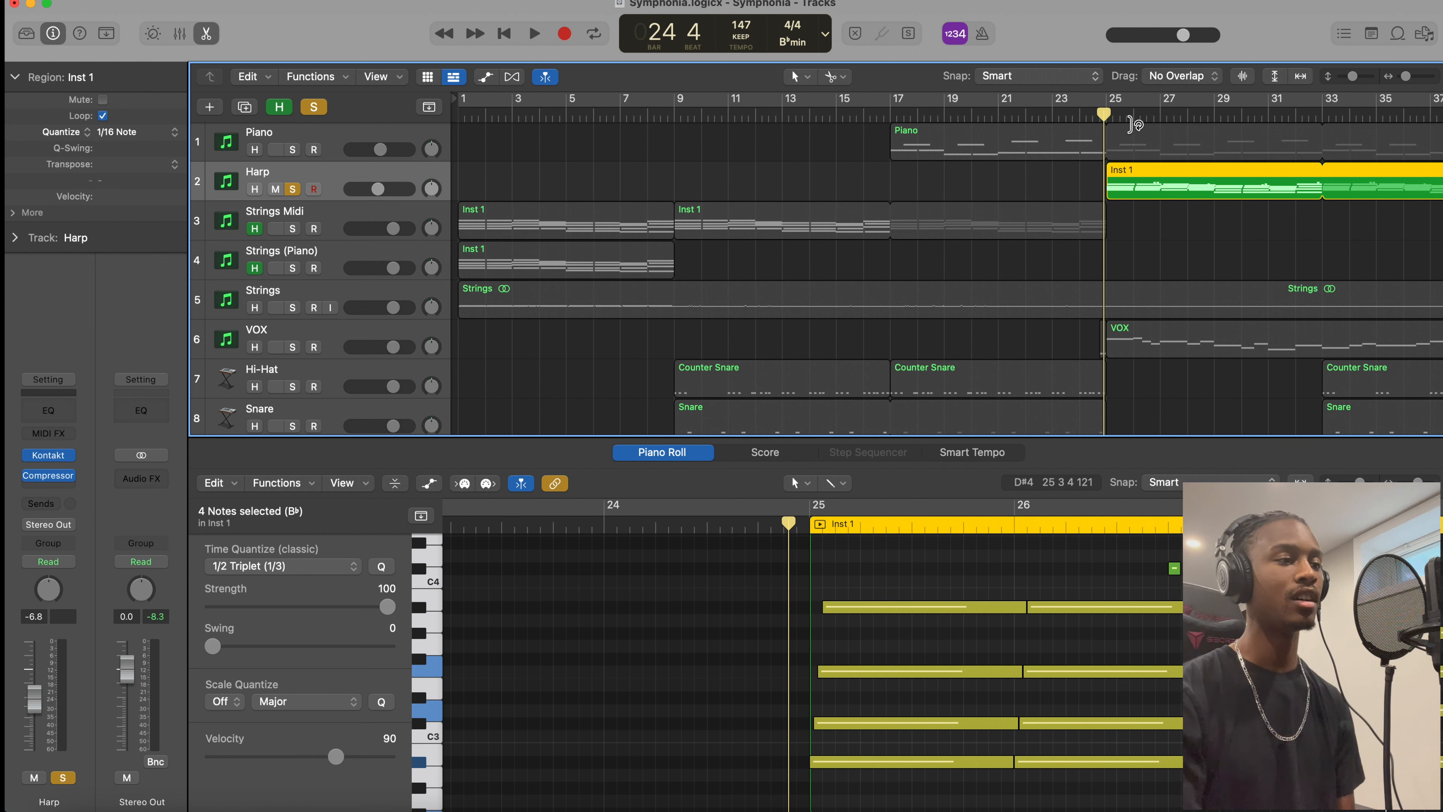
Play the soloed Harp track from bar 25 and turn off its solo.
click(1108, 116)
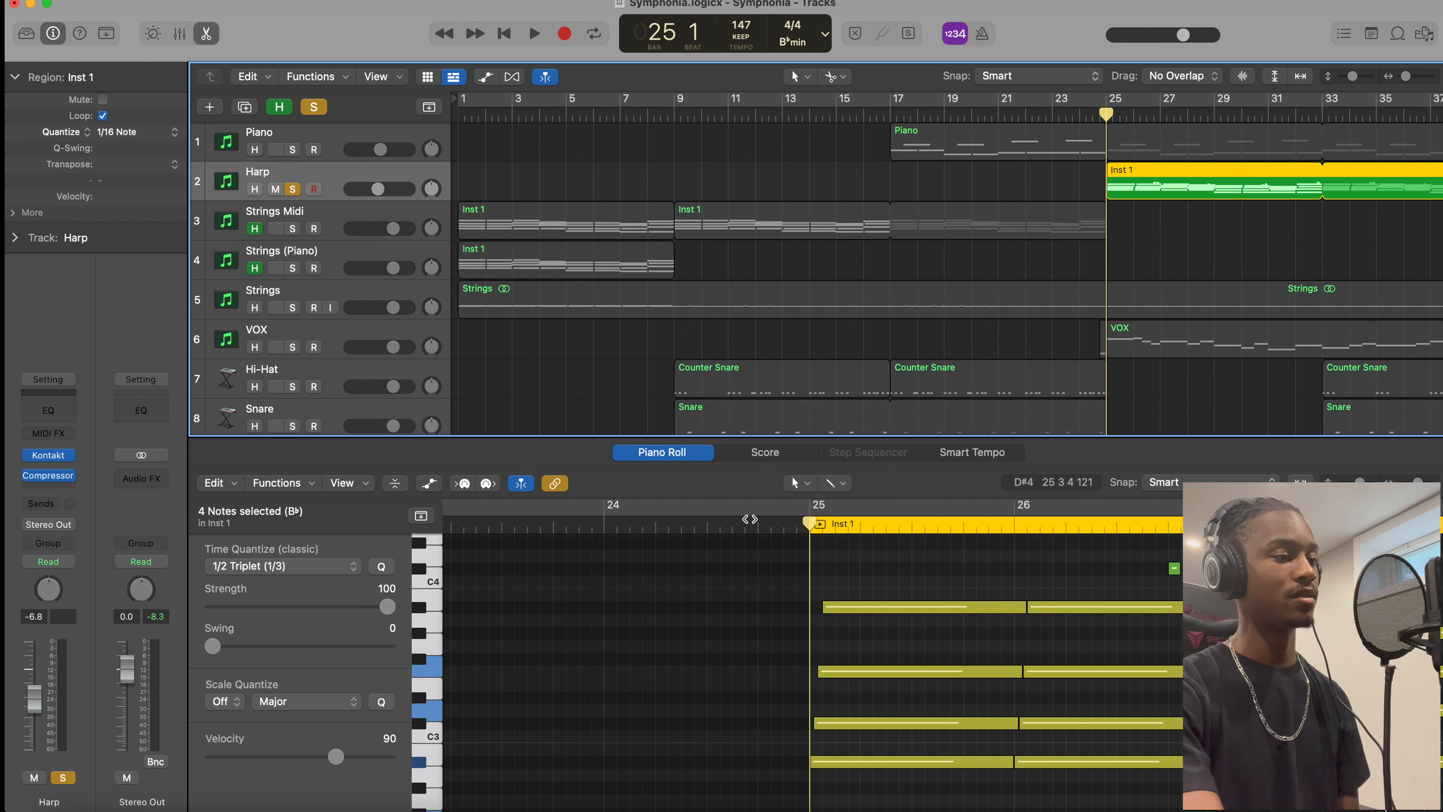
key(space)
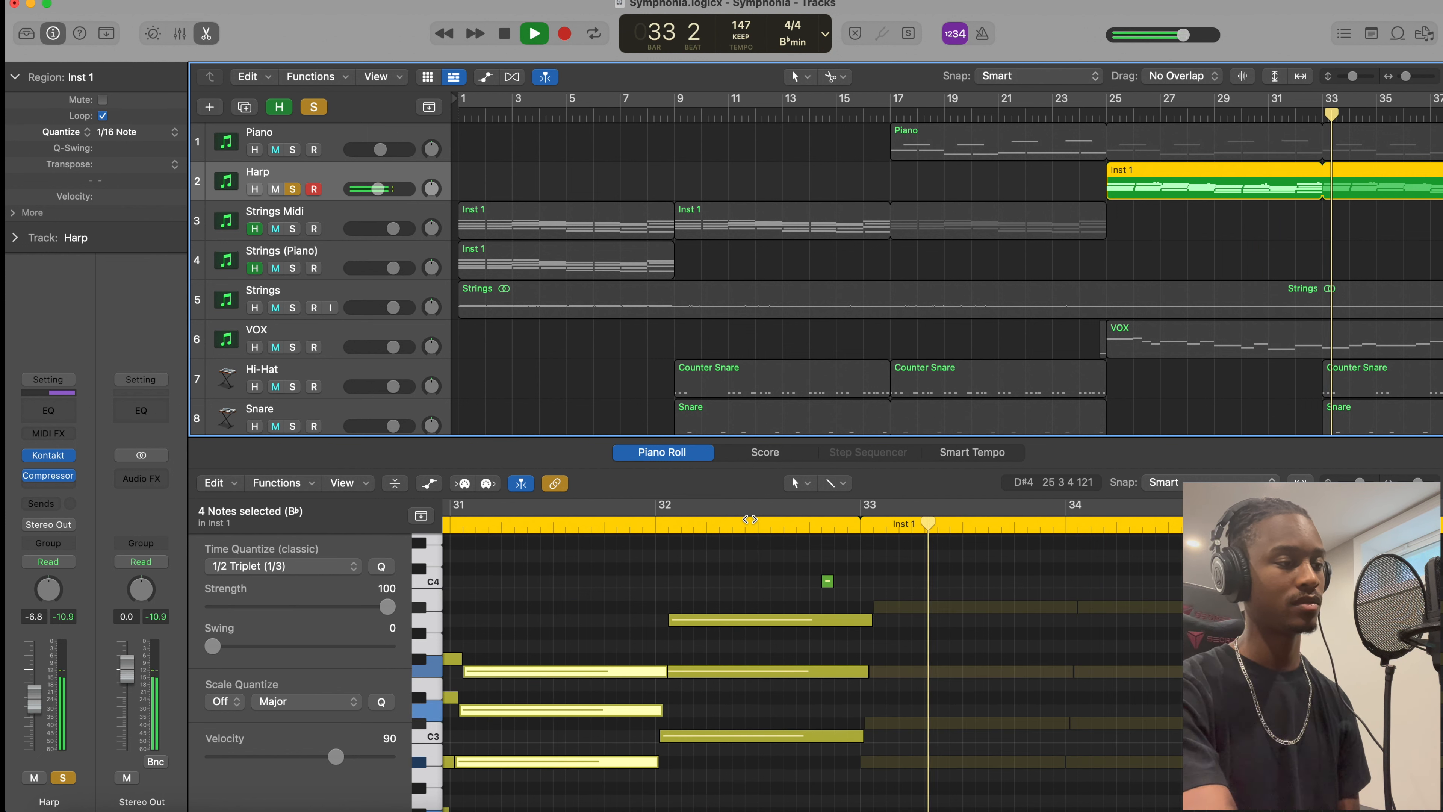
key(space)
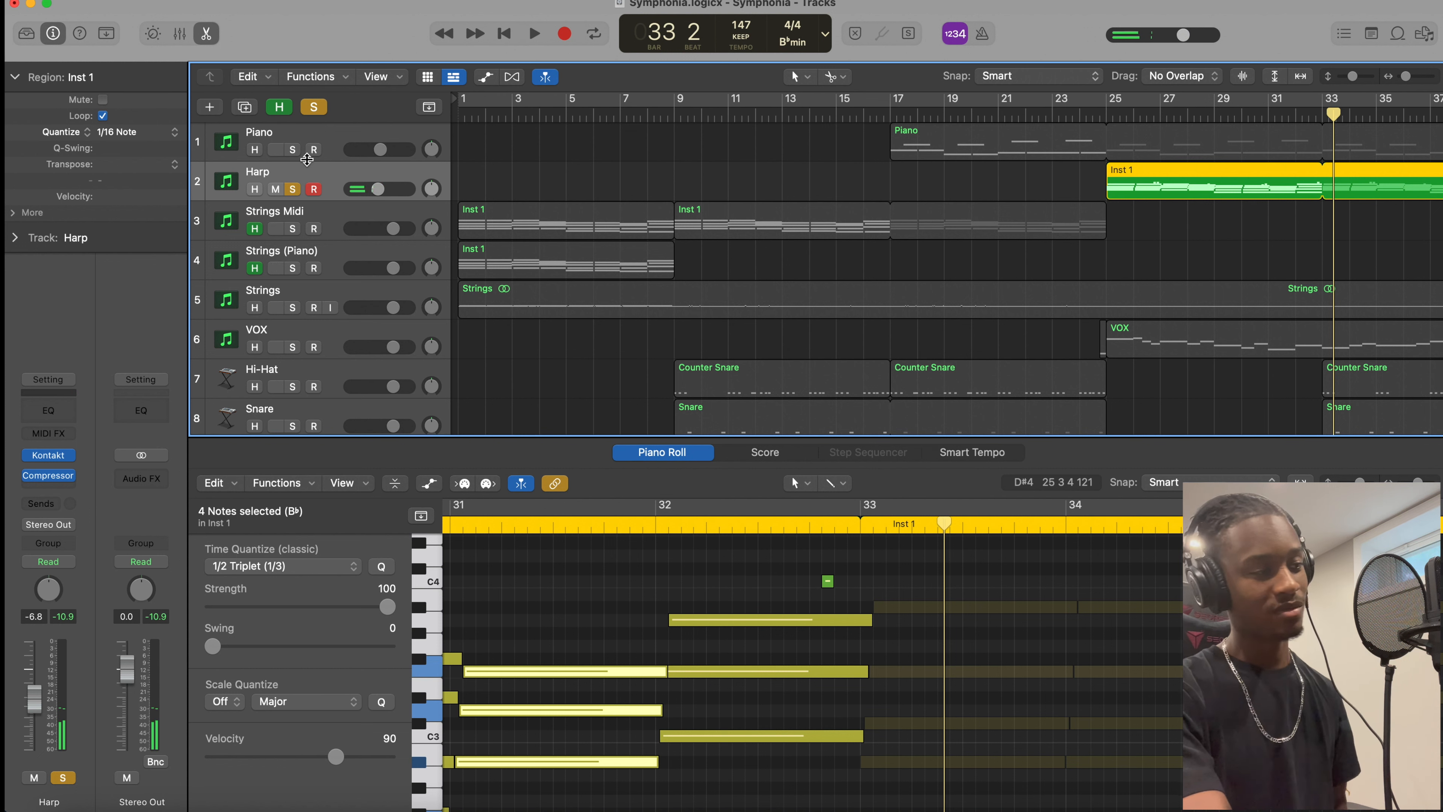
click(293, 191)
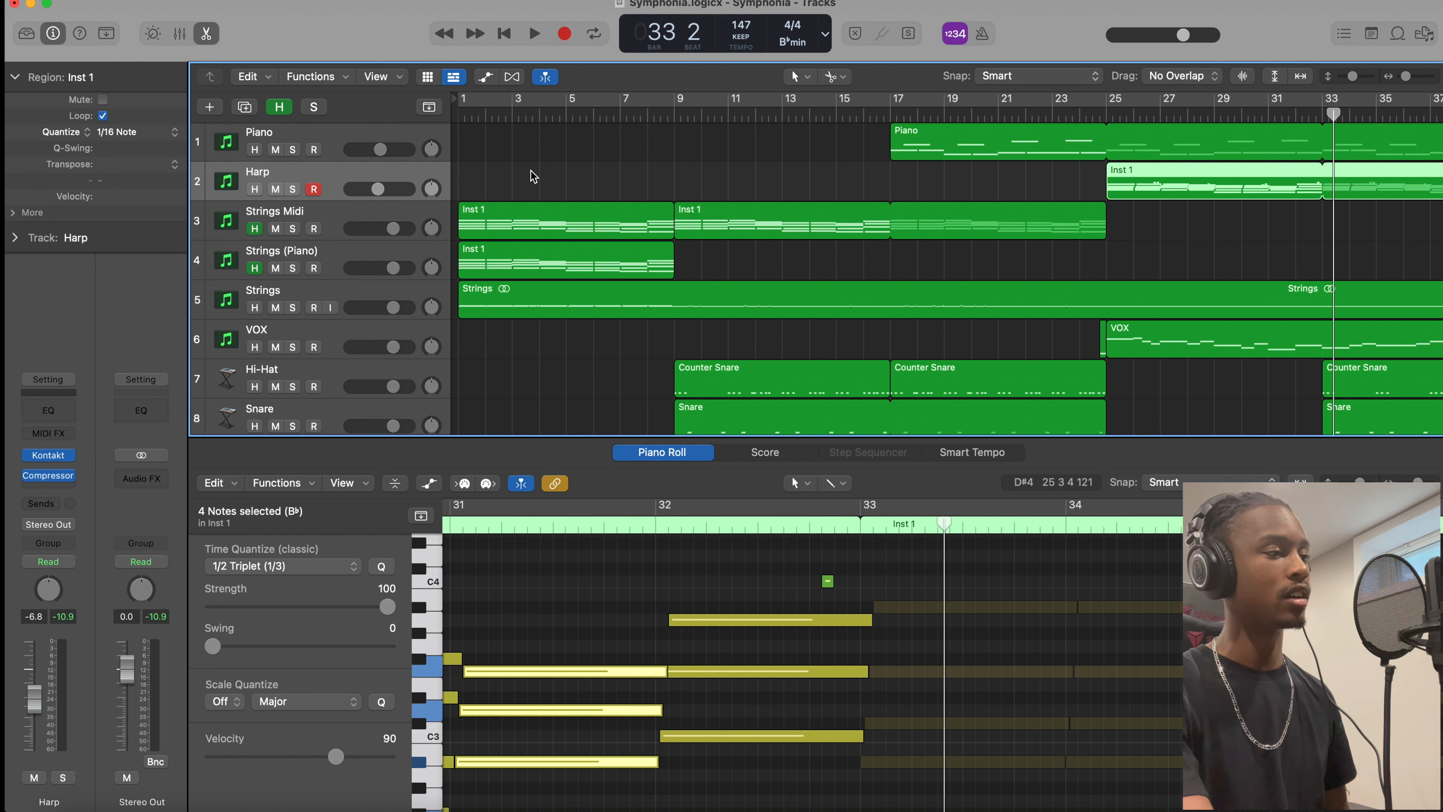
Hide the piano roll to view the whole arrangement, and open the VOX track's Kontakt instrument.
key(e)
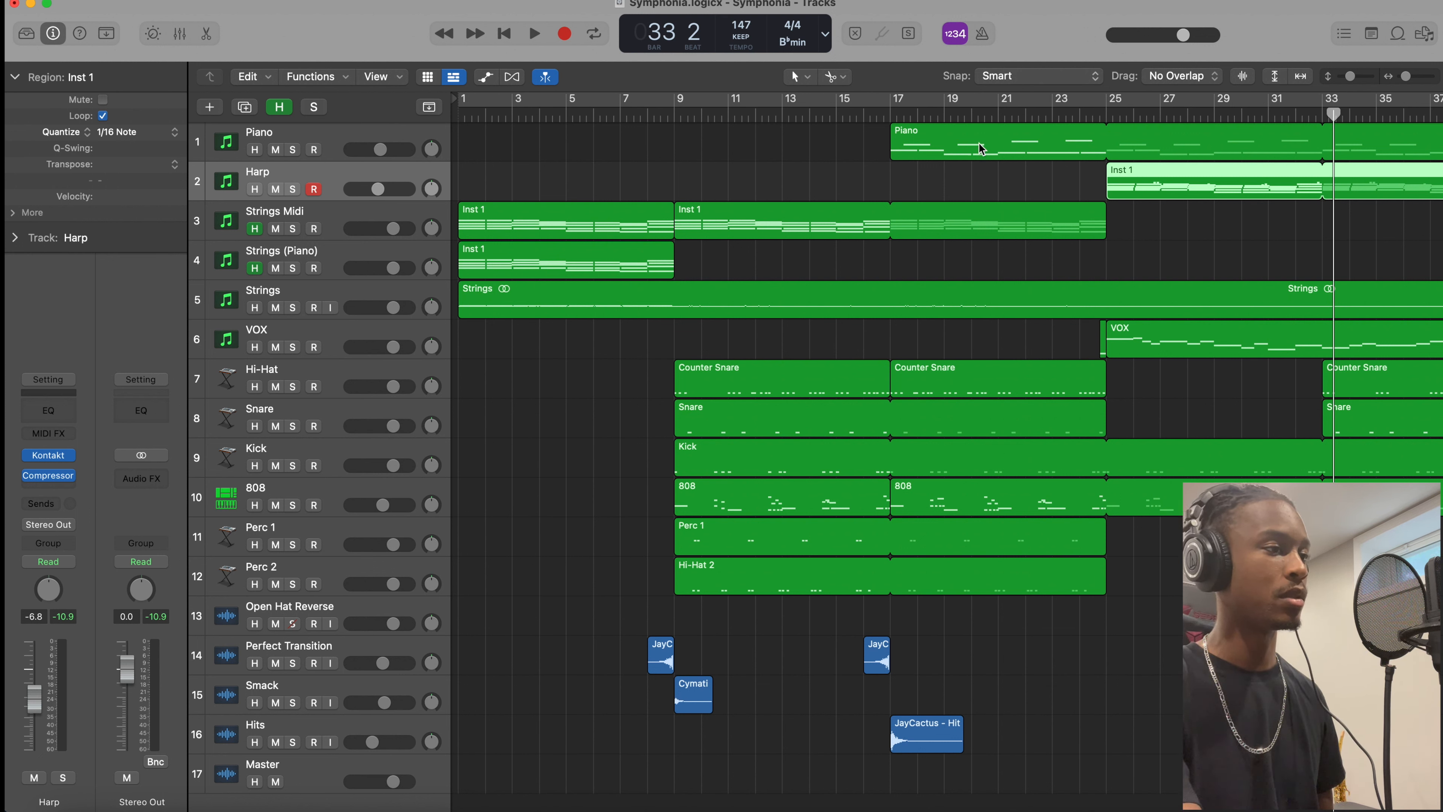
scroll(1072, 358, right, 10)
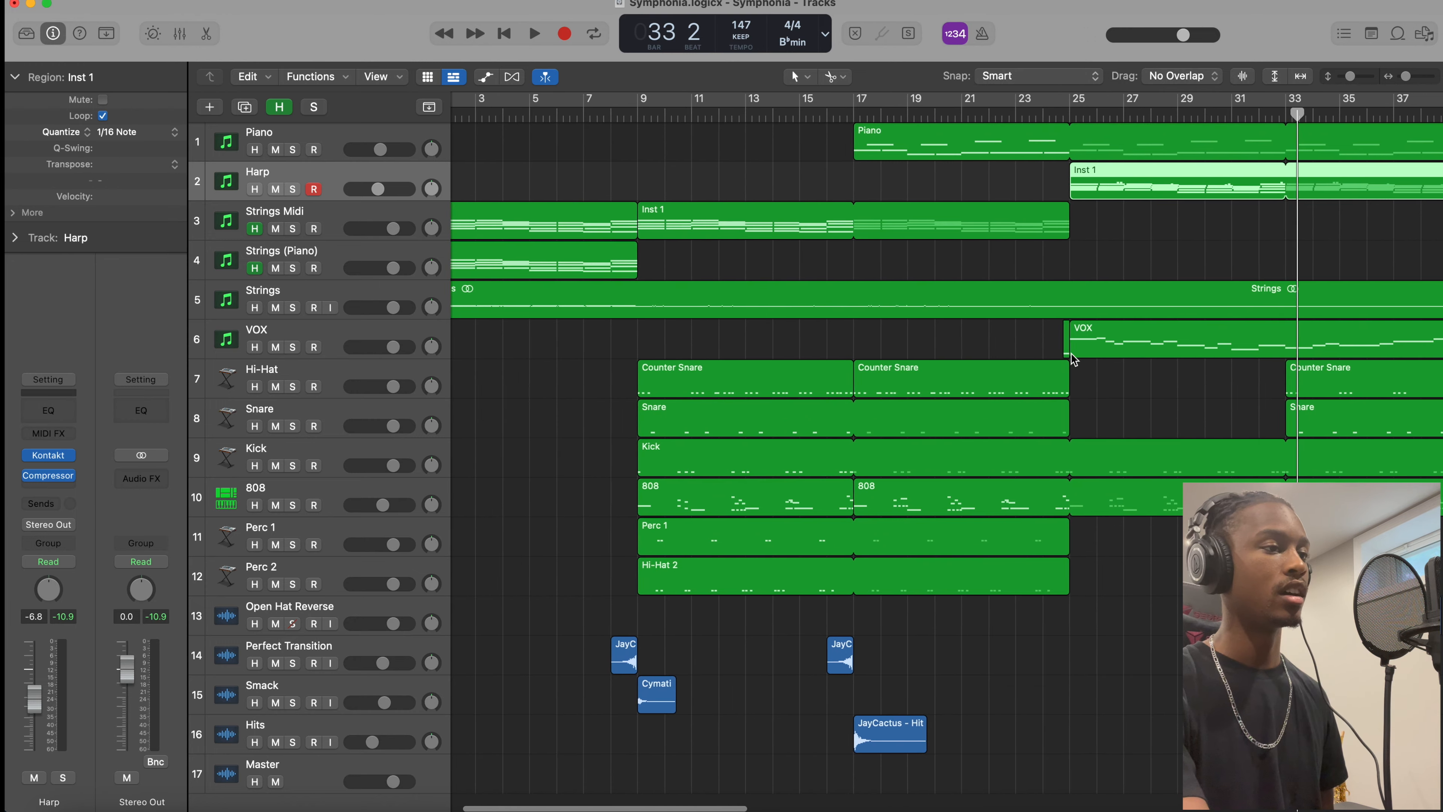
scroll(1072, 358, right, 4)
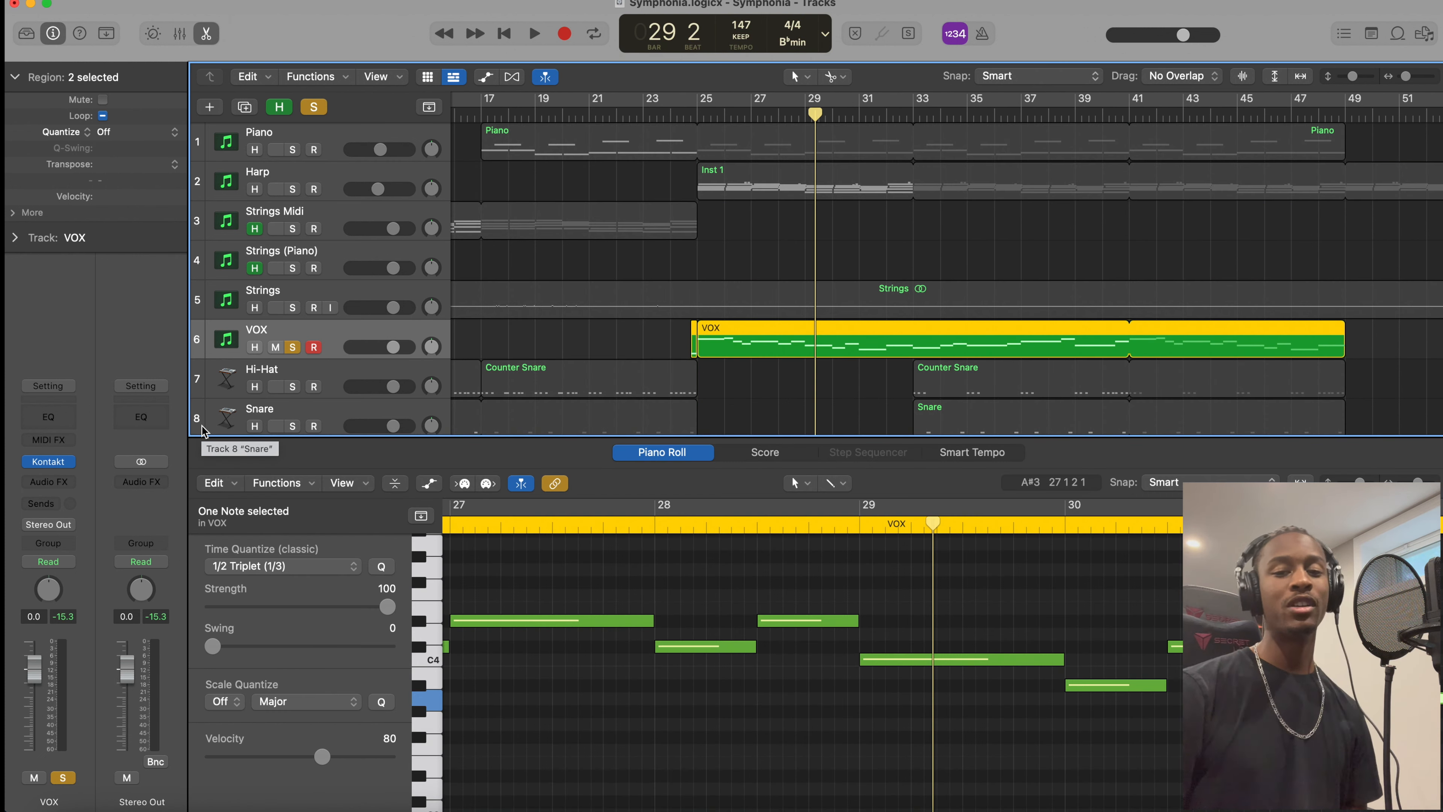
click(48, 461)
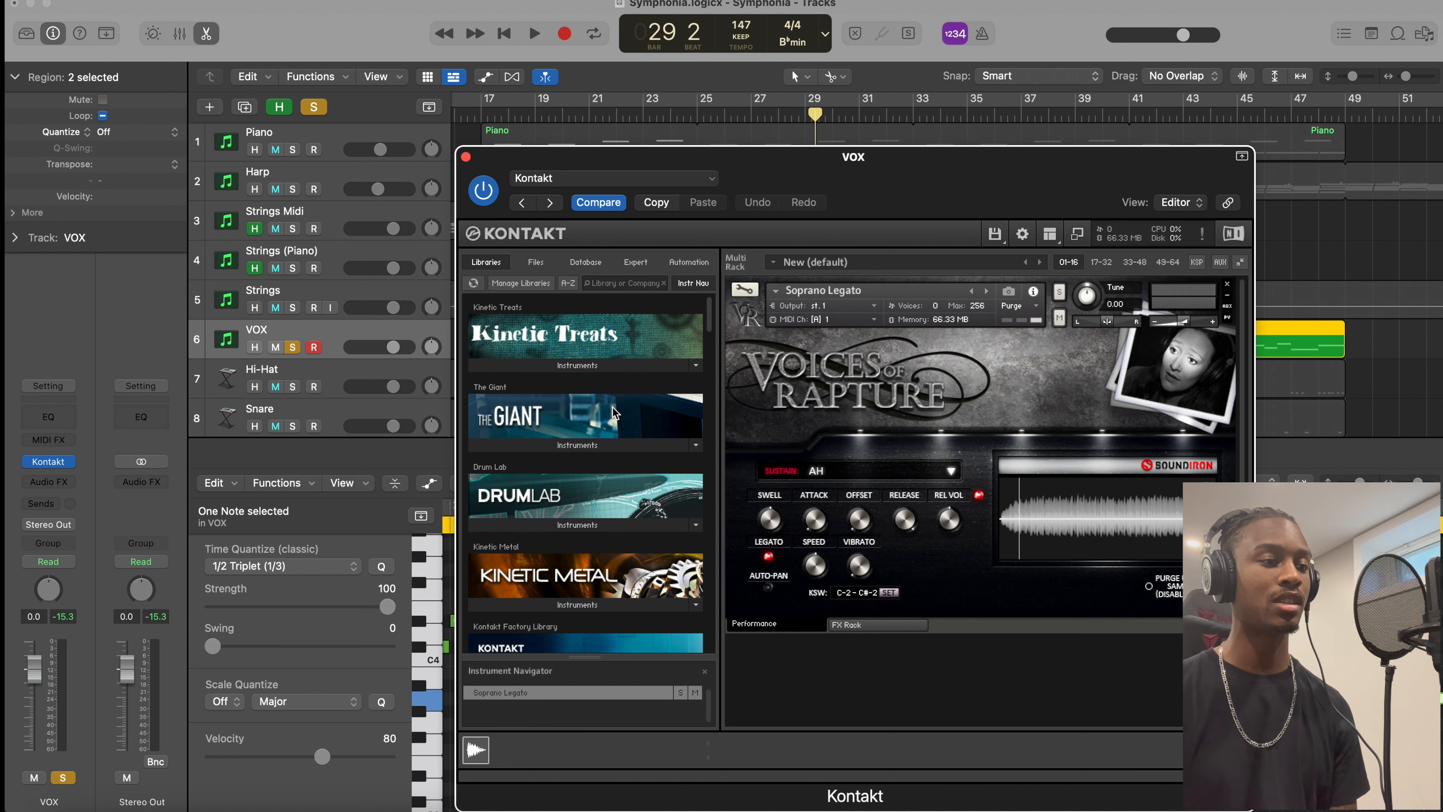
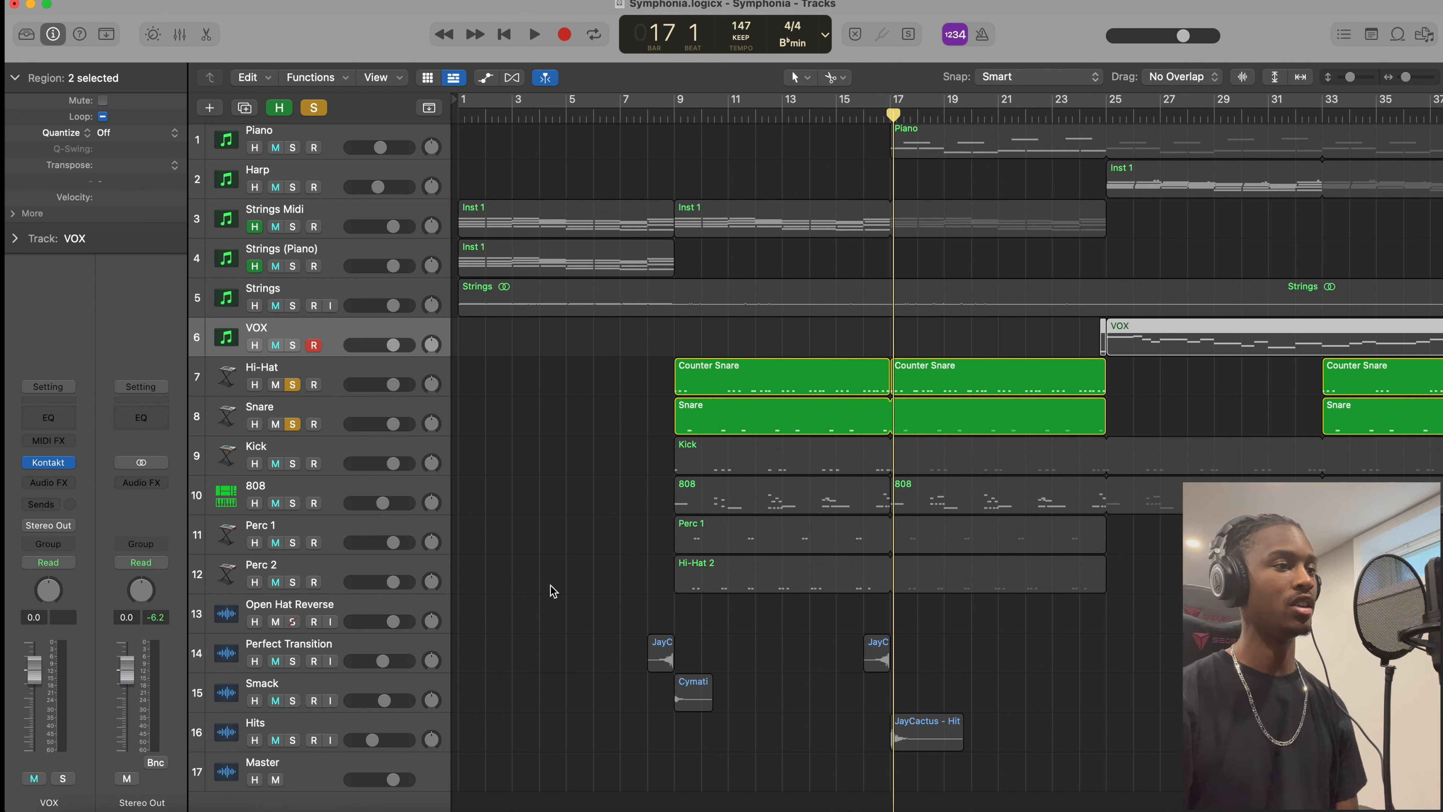
Open the Snare region's notes and move the hits in bars 10 and 12 one beat earlier, to beat 3.
double_click(781, 417)
drag(1136, 661, 1085, 662)
scroll(1136, 674, right, 5)
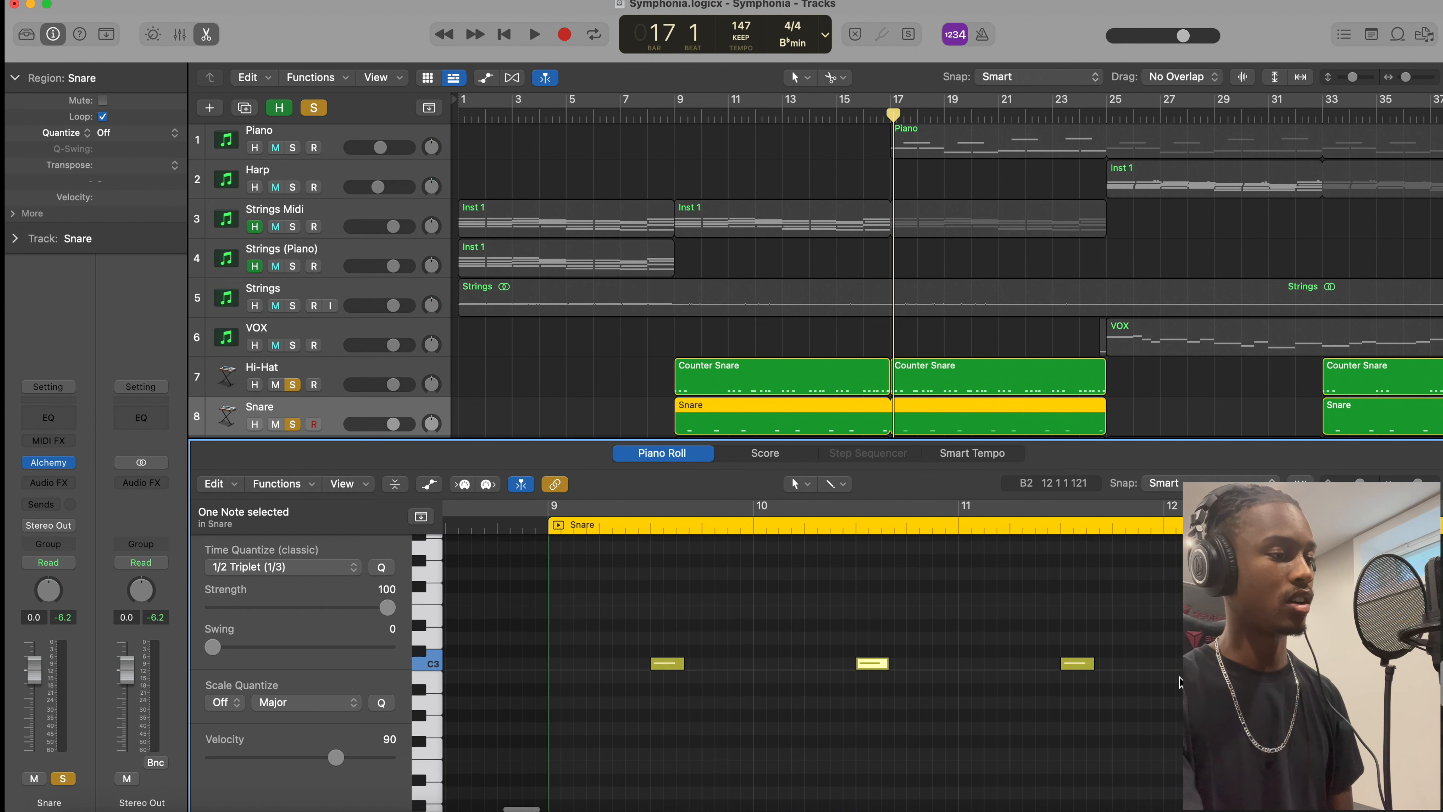
scroll(1181, 682, right, 1)
drag(1238, 661, 1186, 661)
Play the soloed Hi-Hat and Snare tracks from bar 9 to hear the snare on beat 3 of each bar.
click(678, 116)
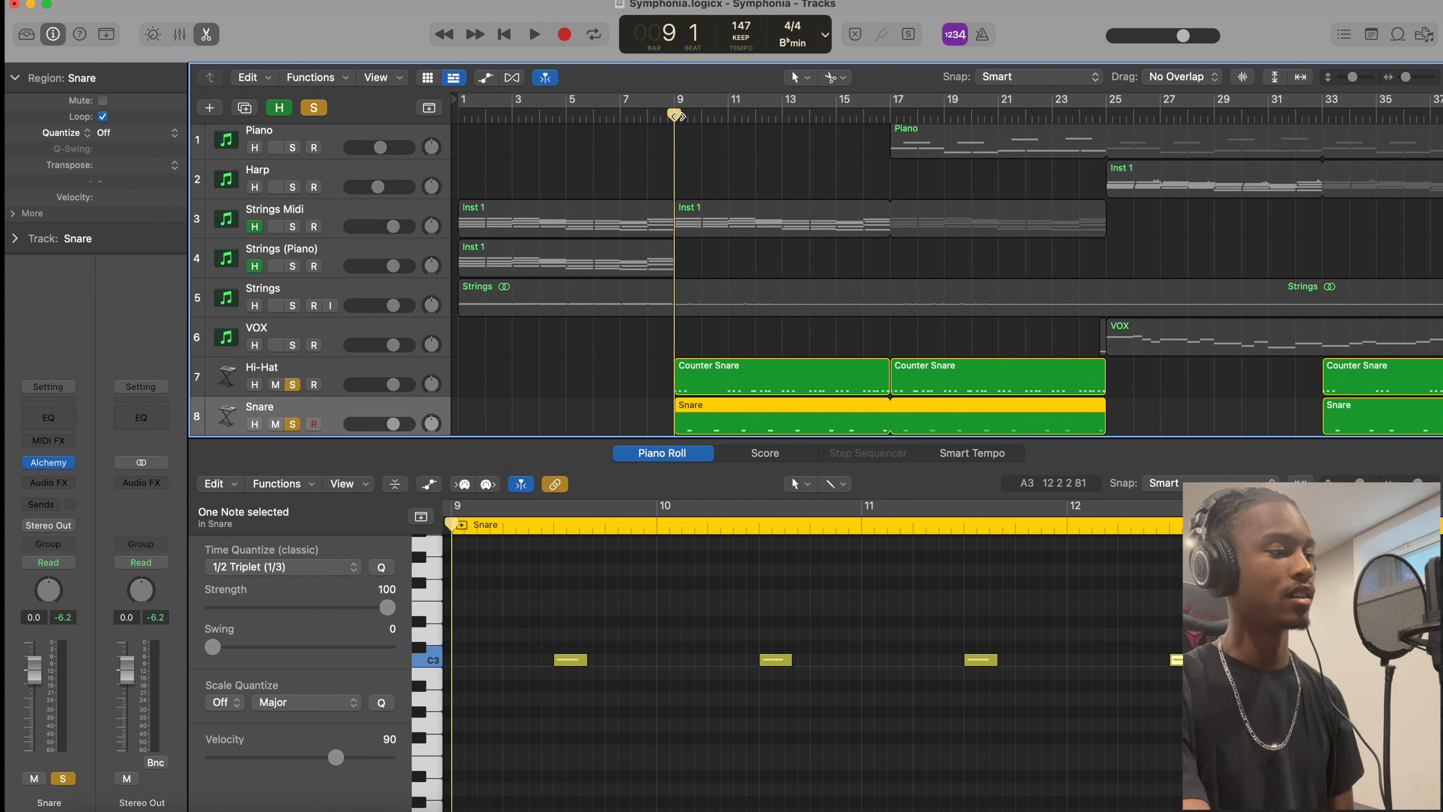
key(space)
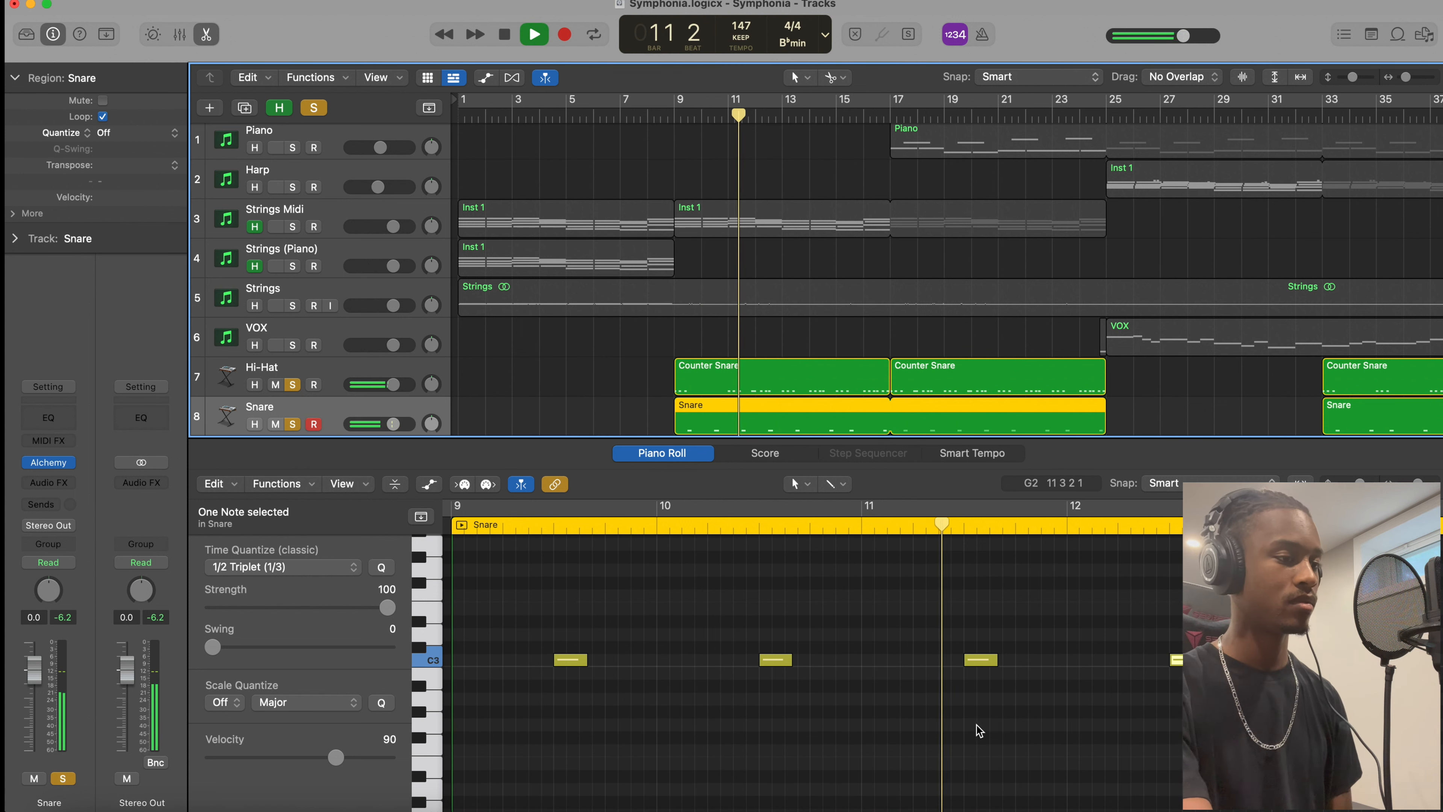
key(space)
Select the snare hits in bars 10 and 12 and move them together one beat later, to beat 4.
drag(705, 575, 800, 704)
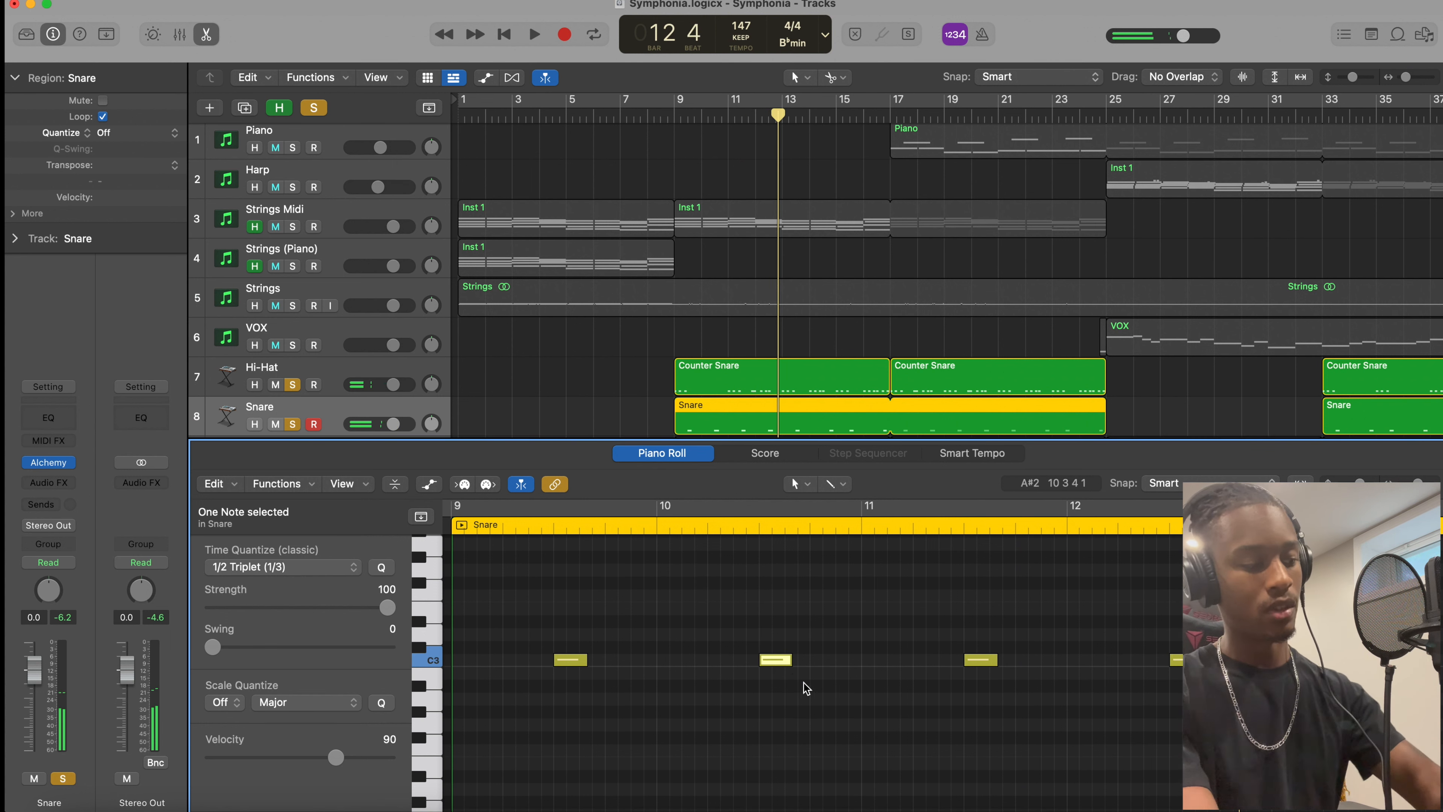
shift+click(1175, 659)
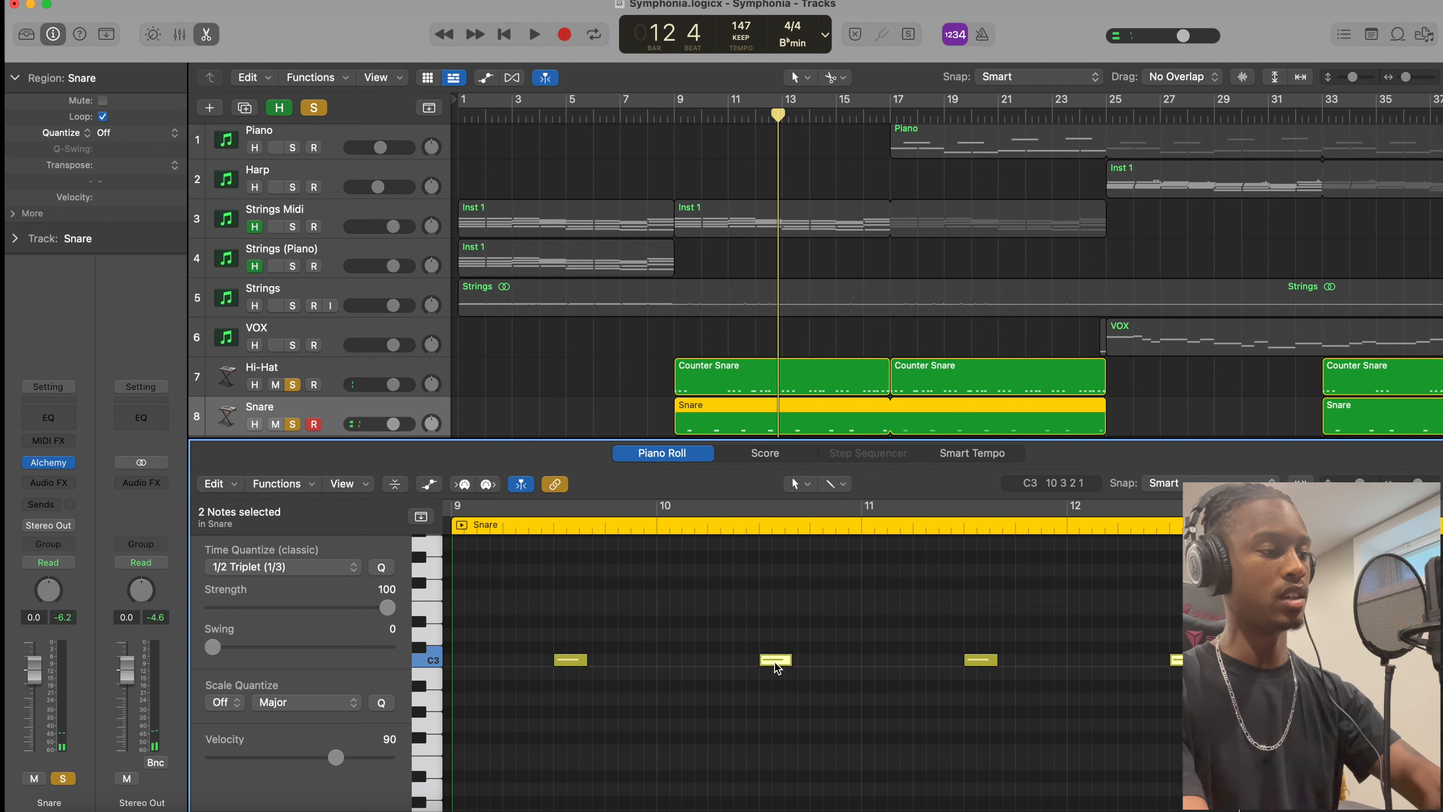
drag(771, 657, 826, 657)
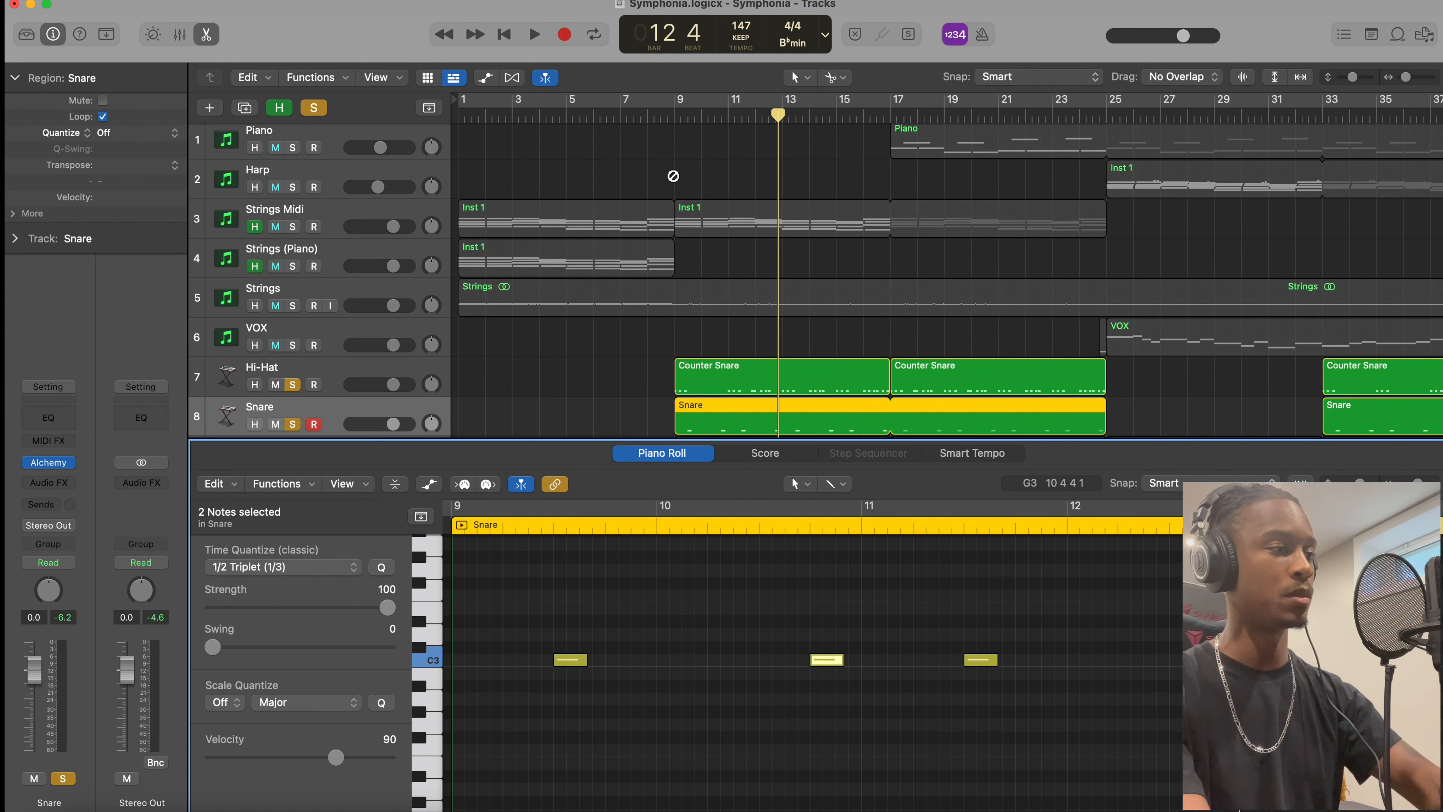
Play the soloed Hi-Hat and Snare tracks from about bar 9 to hear the shifted snare hits.
click(675, 118)
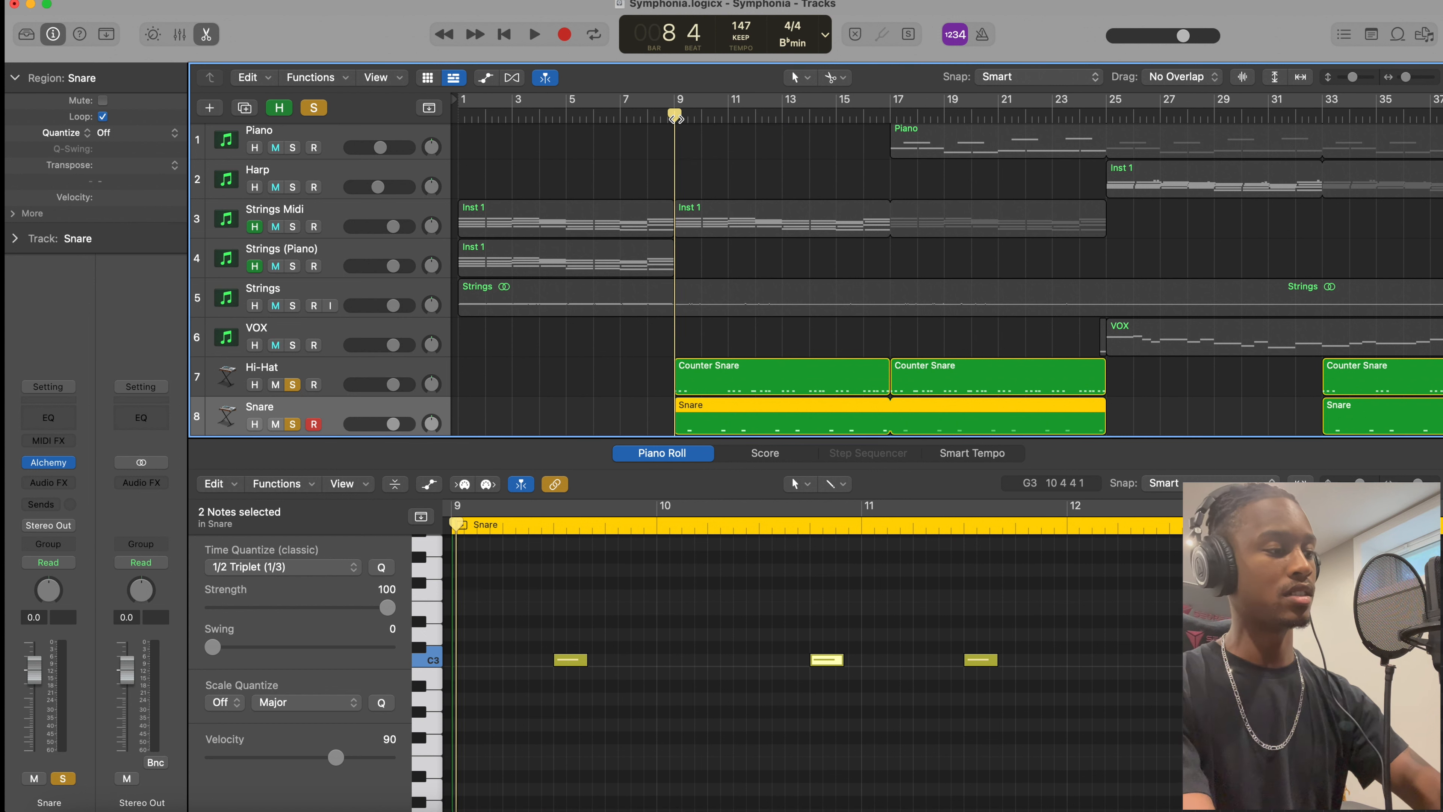
key(space)
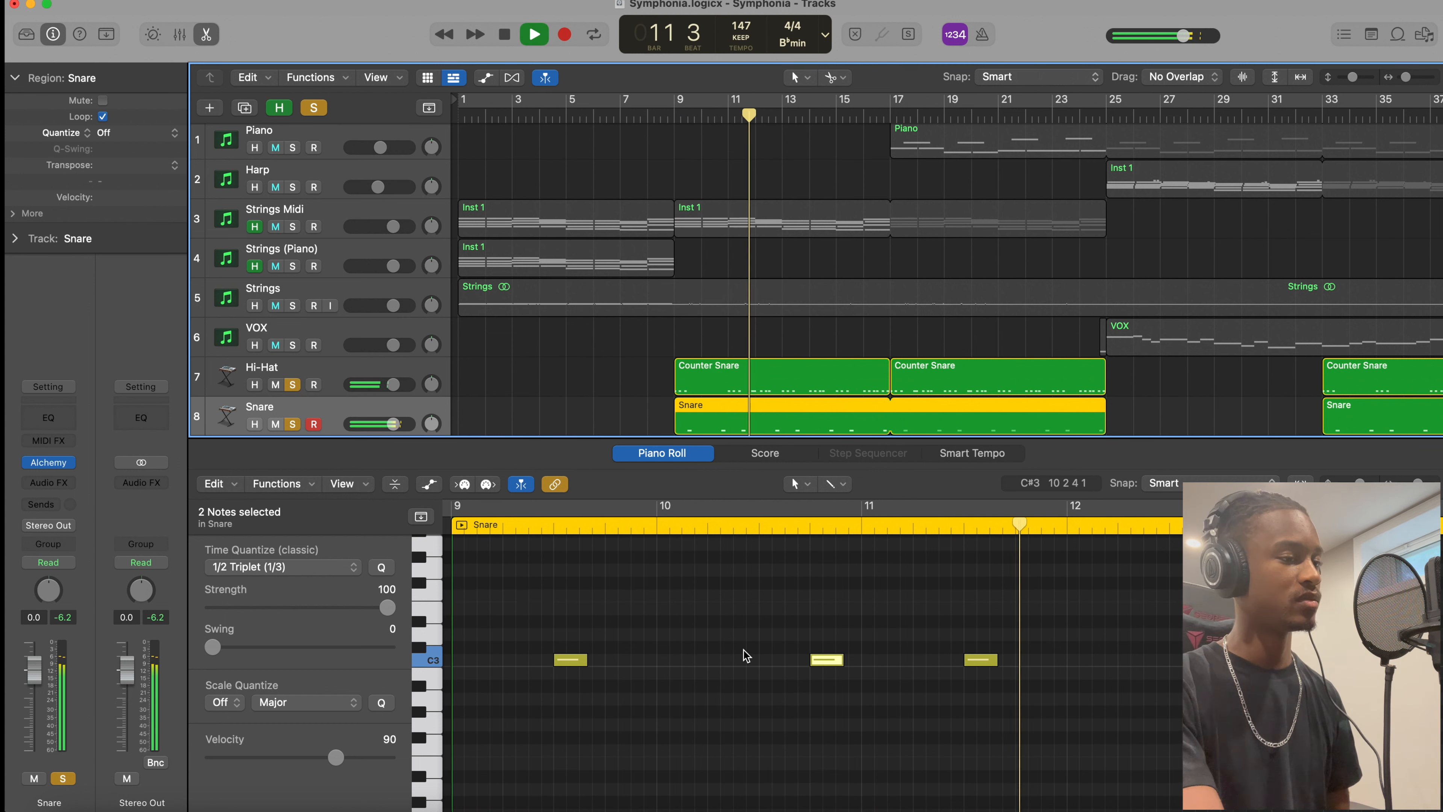
key(space)
Hide the piano roll and turn off the solo on the Snare and Hi-Hat tracks.
key(e)
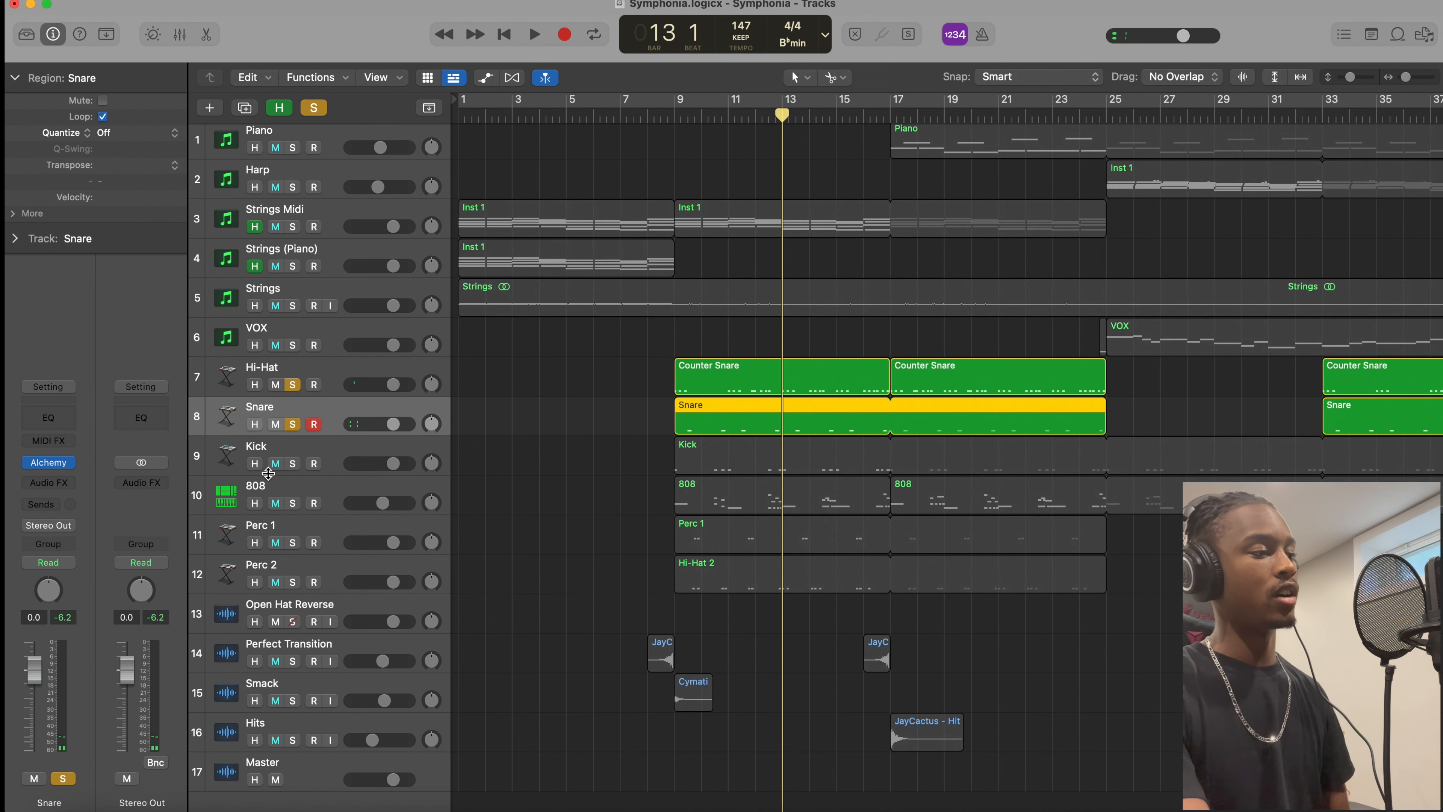
click(293, 424)
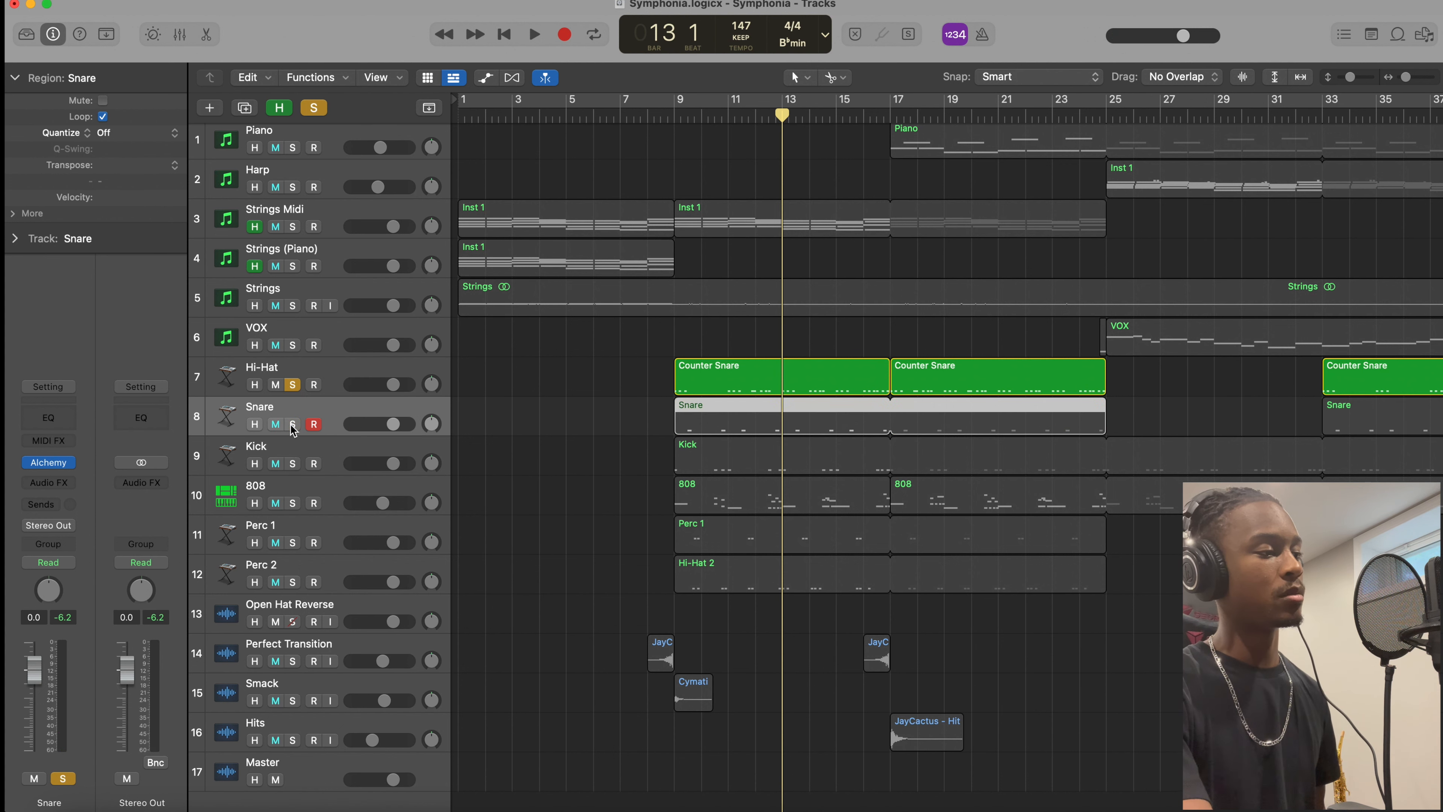
click(292, 385)
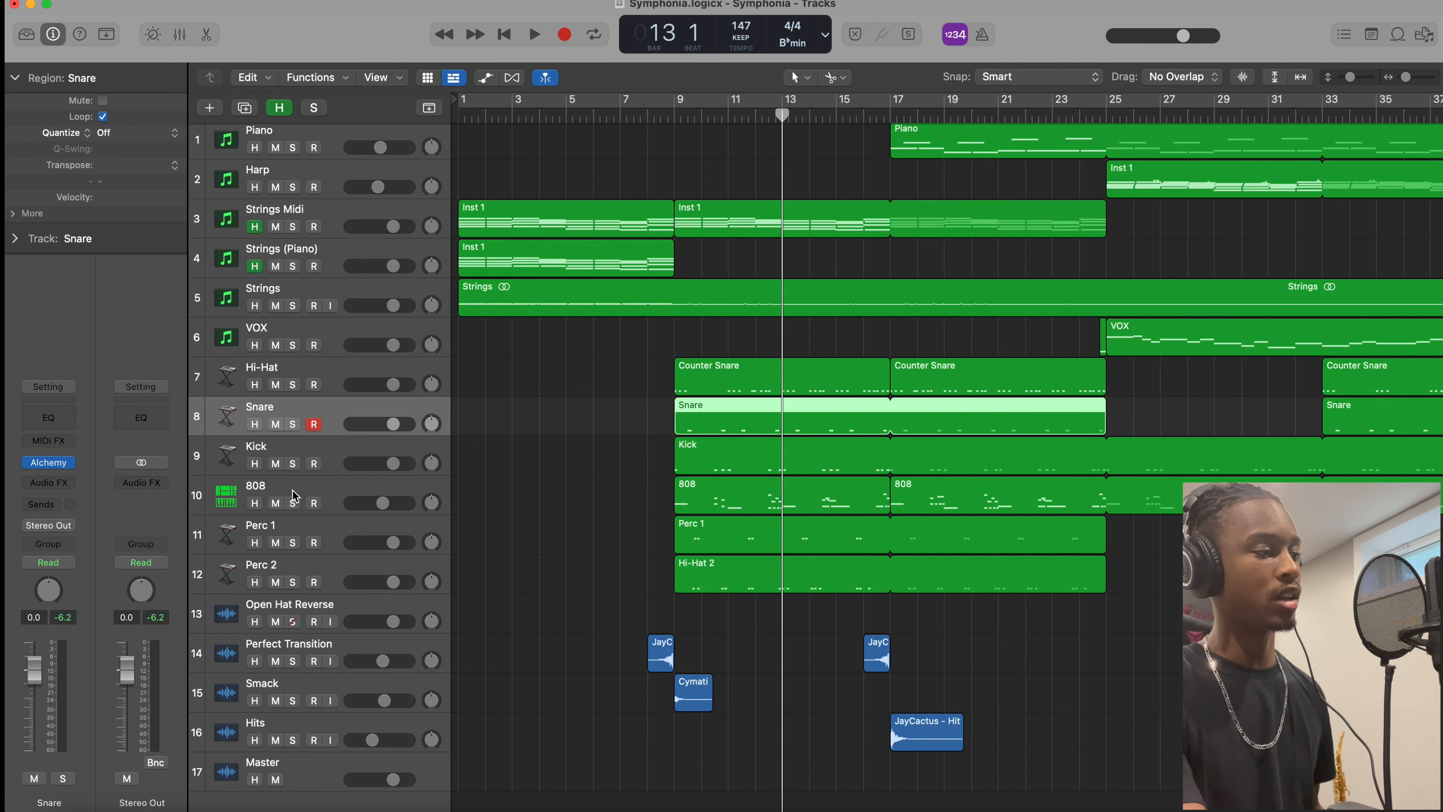
Solo the 808 track, open the notes of its first region, and play it through while following the pattern.
click(293, 503)
double_click(761, 486)
key(space)
scroll(869, 742, right, 5)
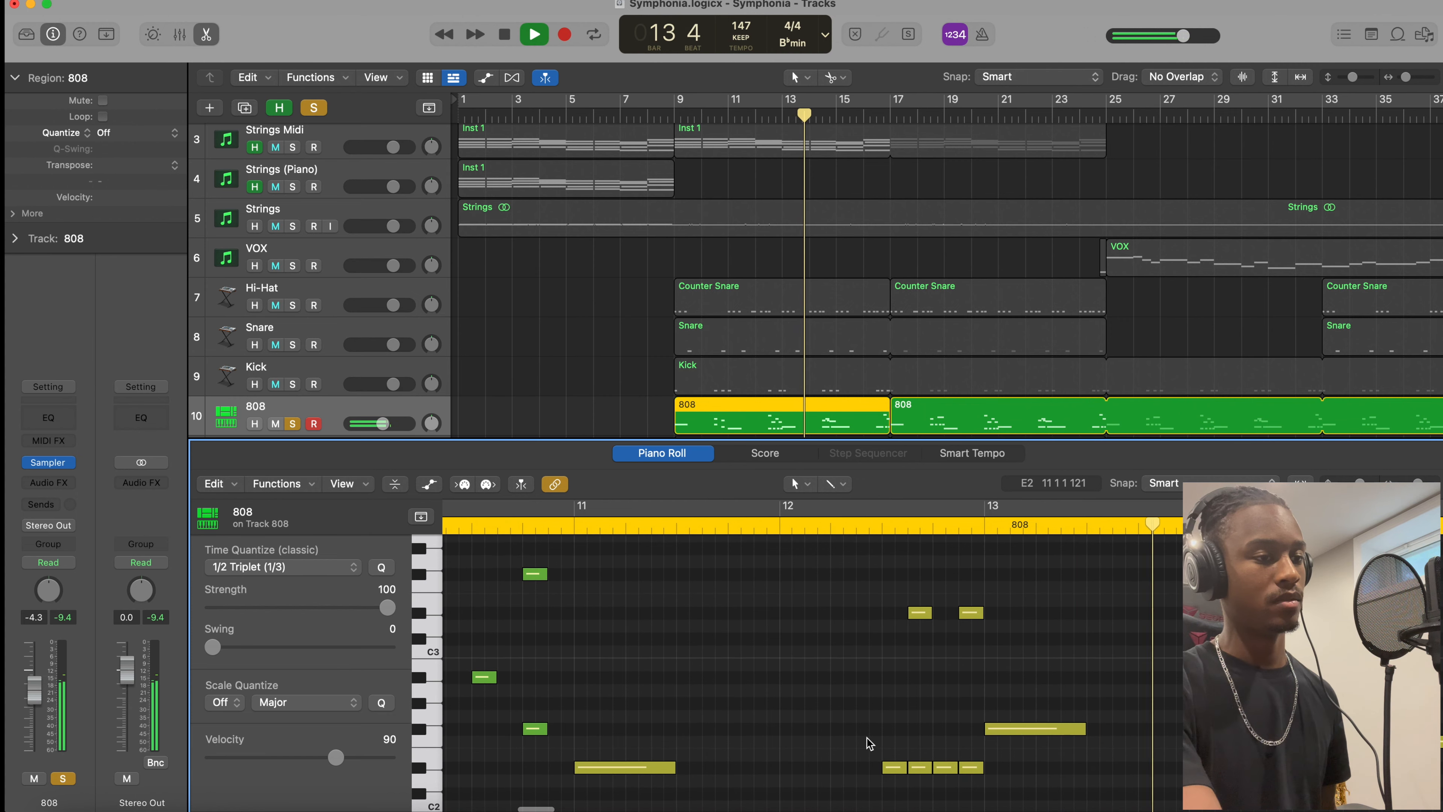
scroll(869, 742, right, 5)
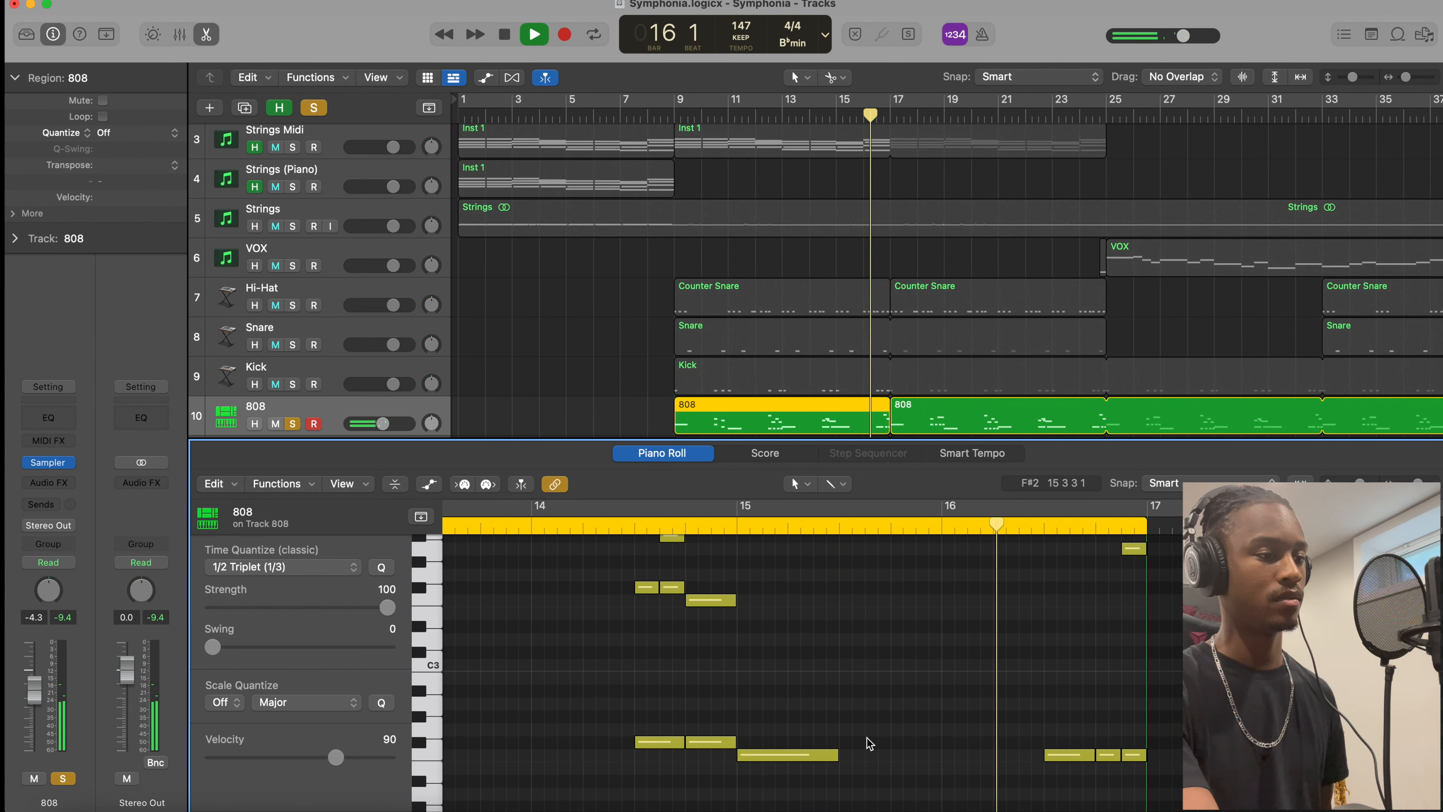
key(space)
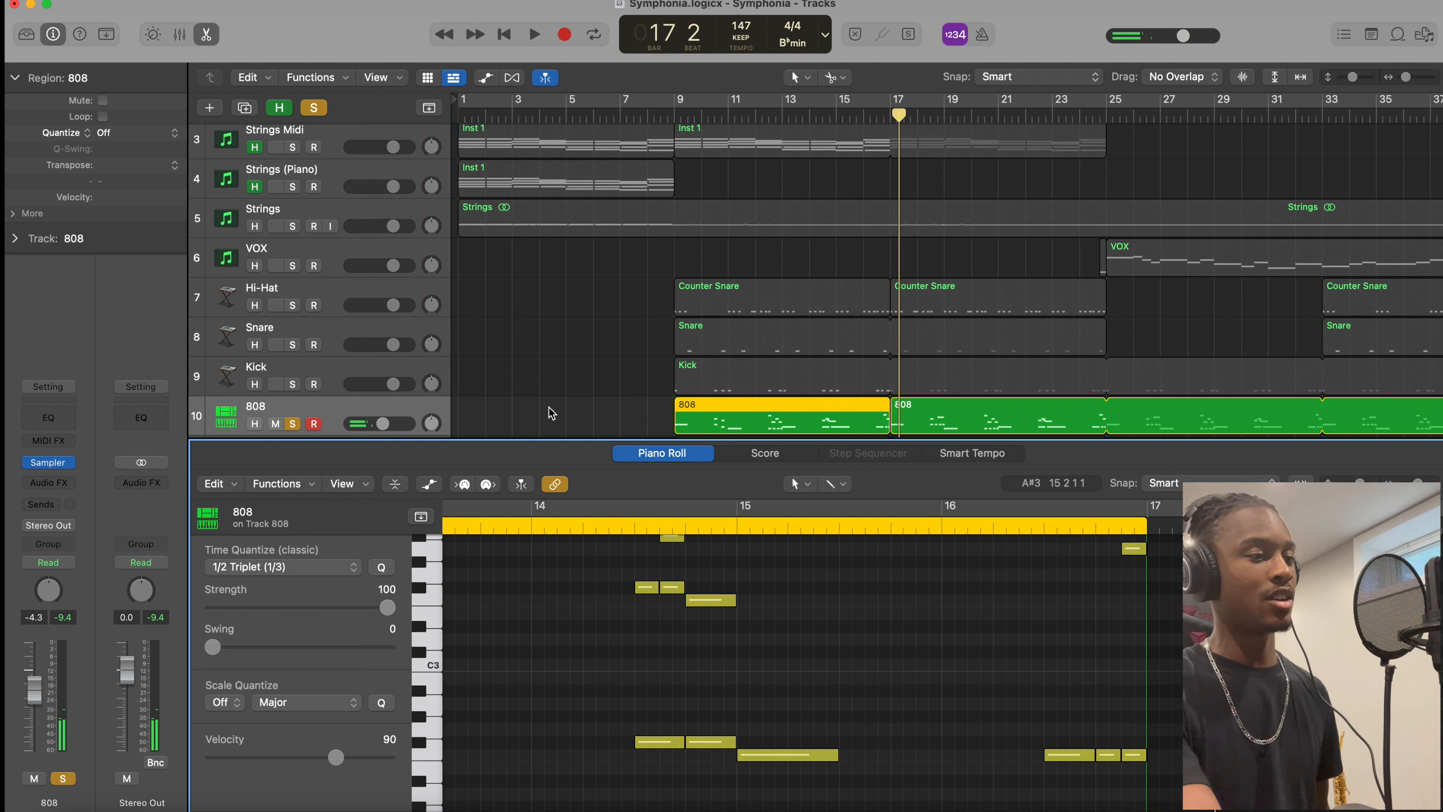
Solo the Kick track alongside the 808 and play both from bar 9 to hear how they work together.
click(292, 384)
click(674, 116)
key(space)
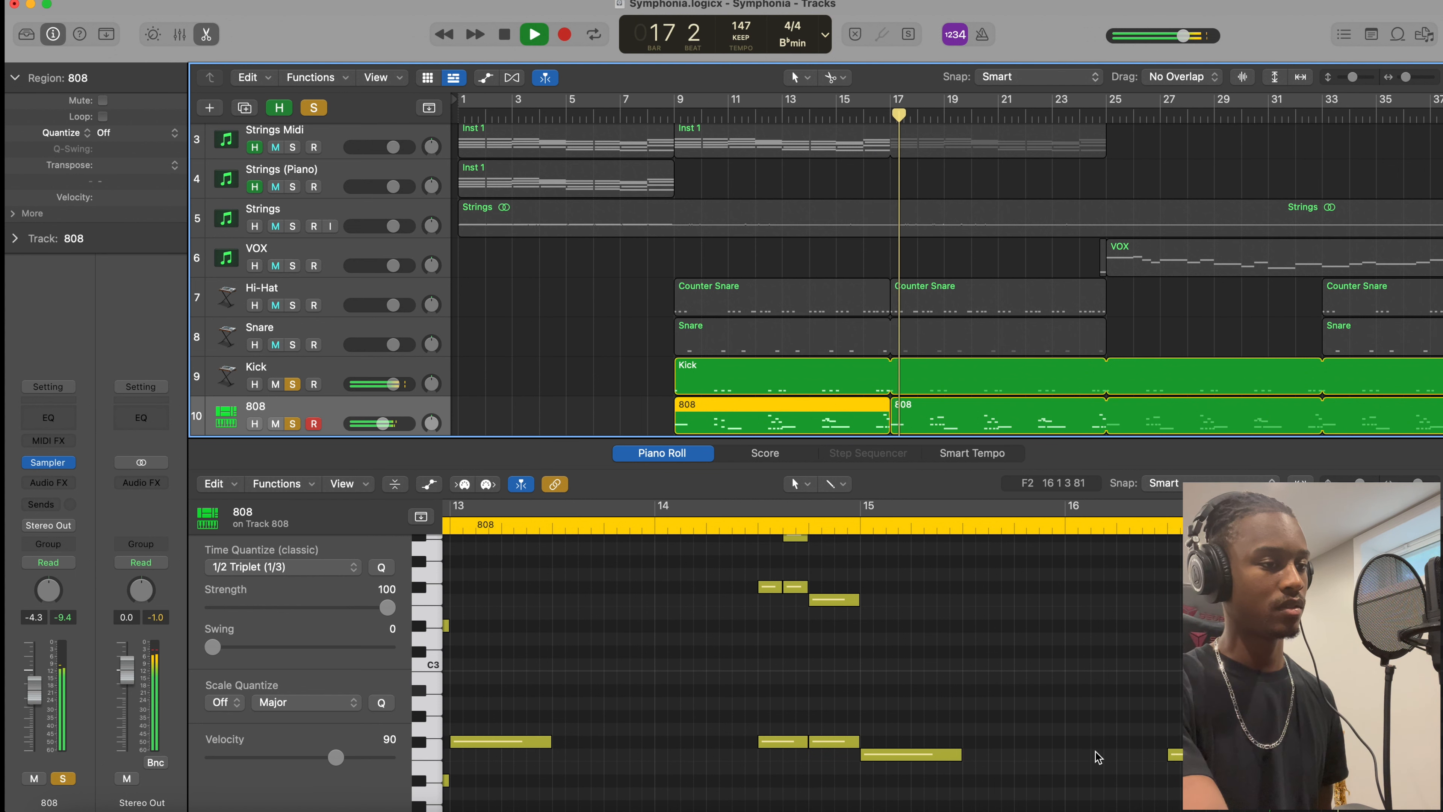
key(space)
Hide the piano roll and turn off the solo on the Kick and 808 tracks.
key(p)
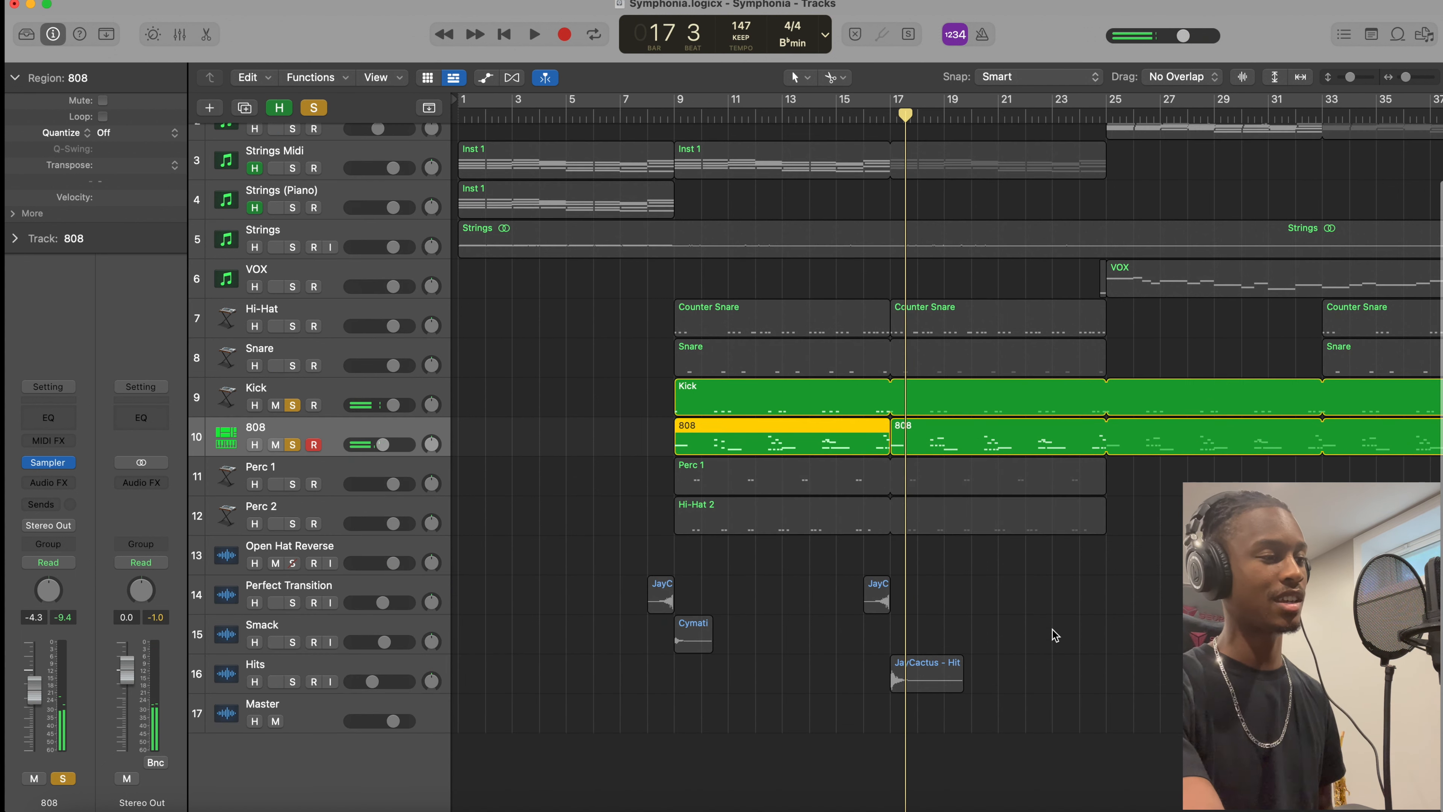
click(314, 108)
scroll(318, 342, up, 1)
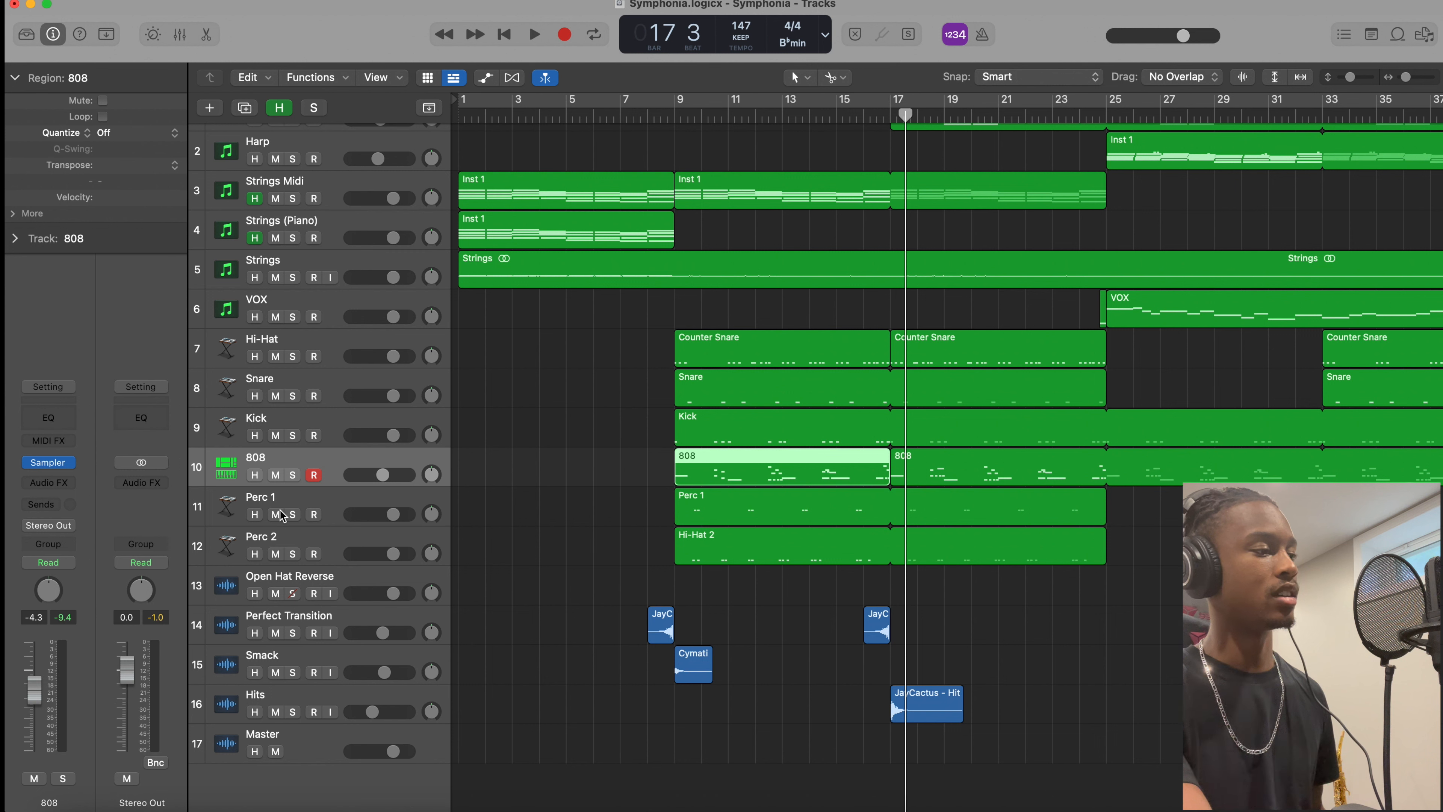
Solo the Perc 1 and Perc 2 tracks and play them from bar 9.
click(293, 514)
click(293, 555)
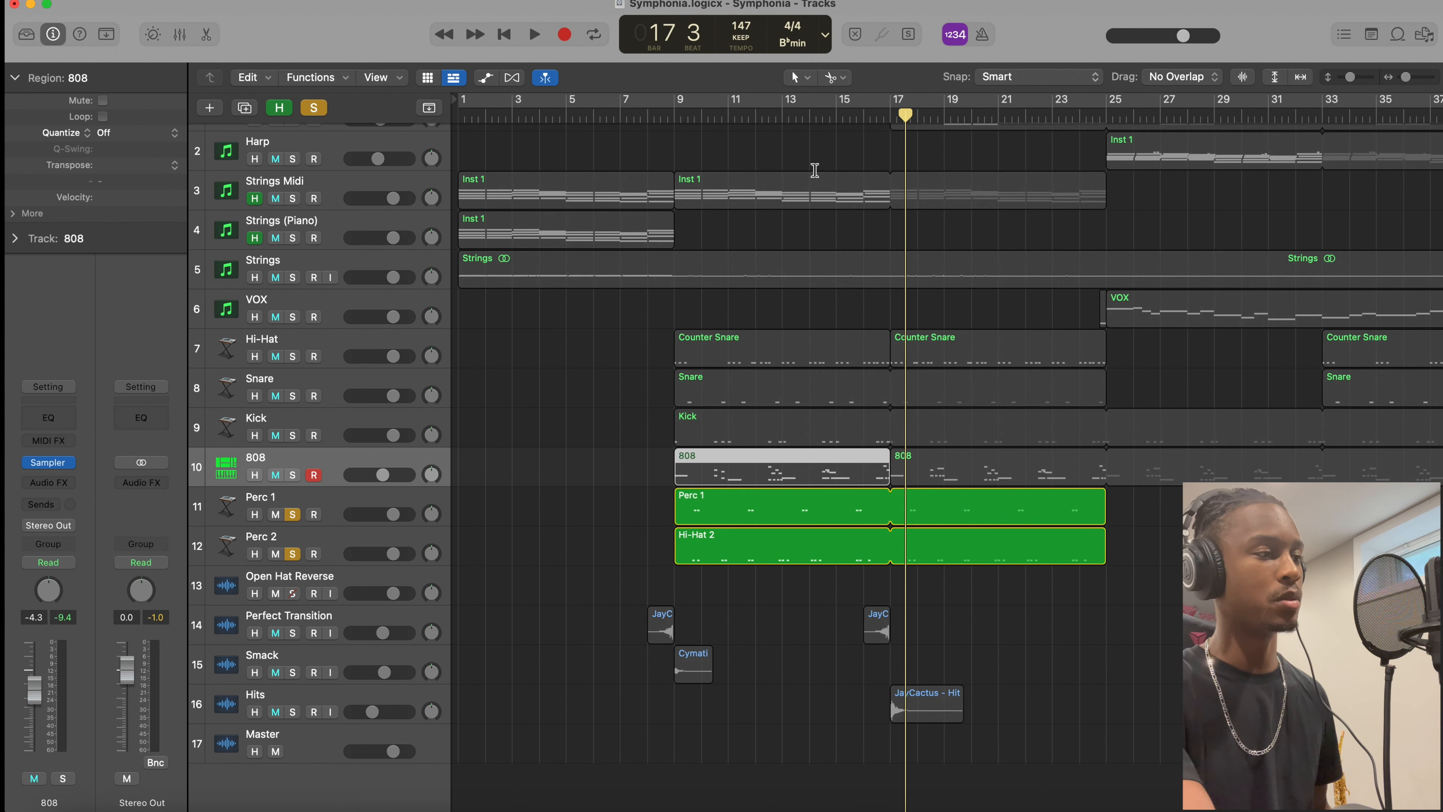
click(676, 117)
key(space)
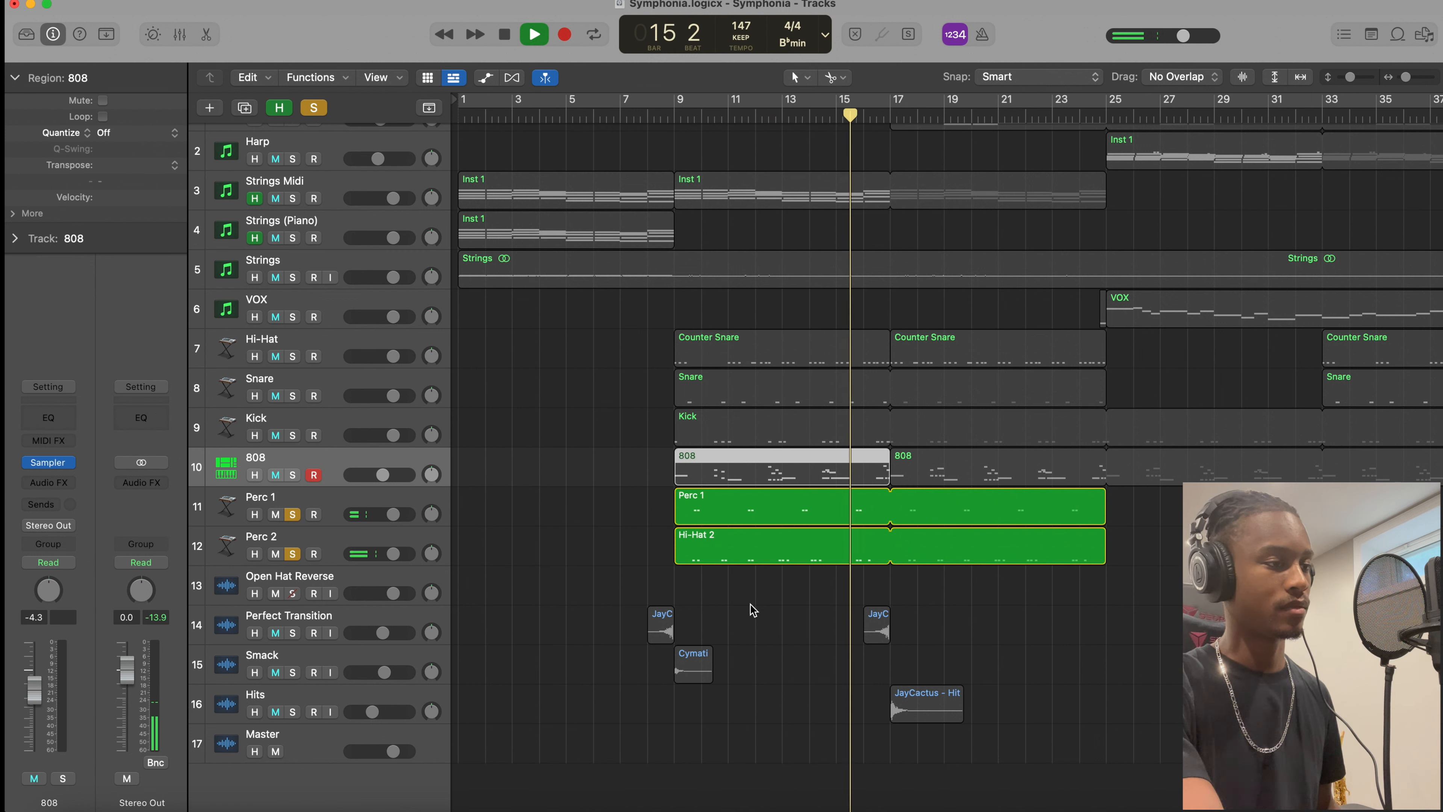
key(space)
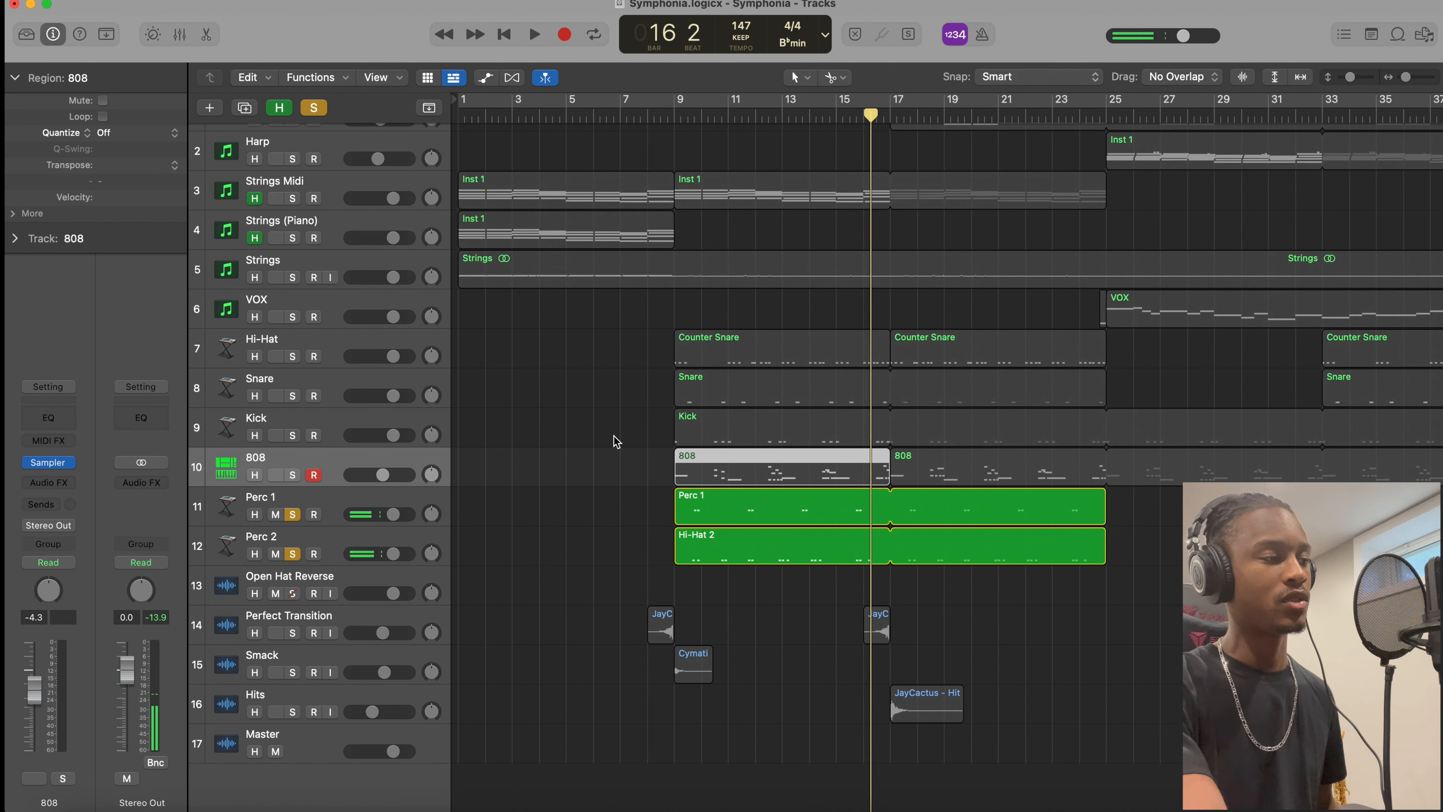
Add the Hi-Hat track to the soloed percussion, play the three parts together from bar 9, and clear all solos.
click(292, 357)
key(shift+Return)
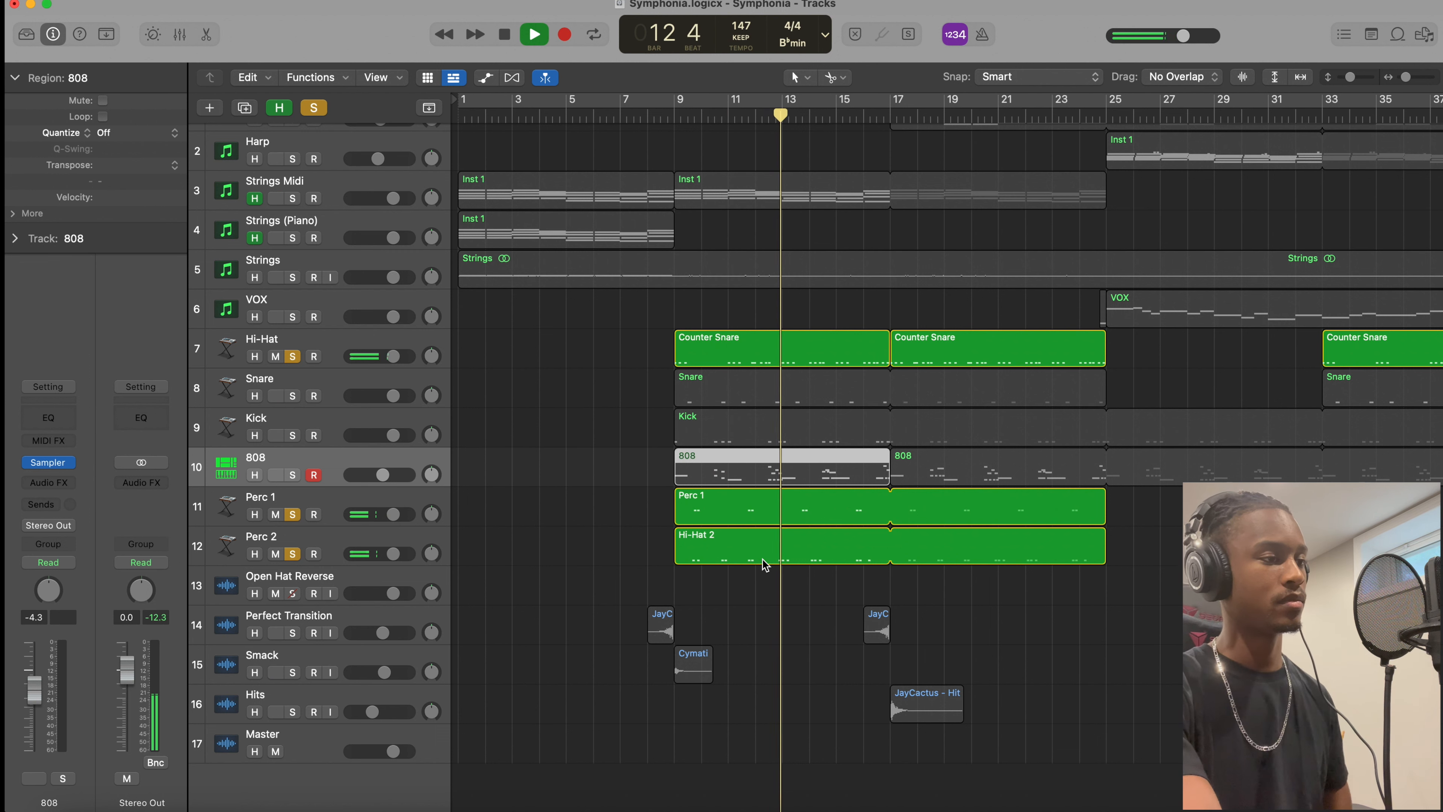
key(space)
click(313, 107)
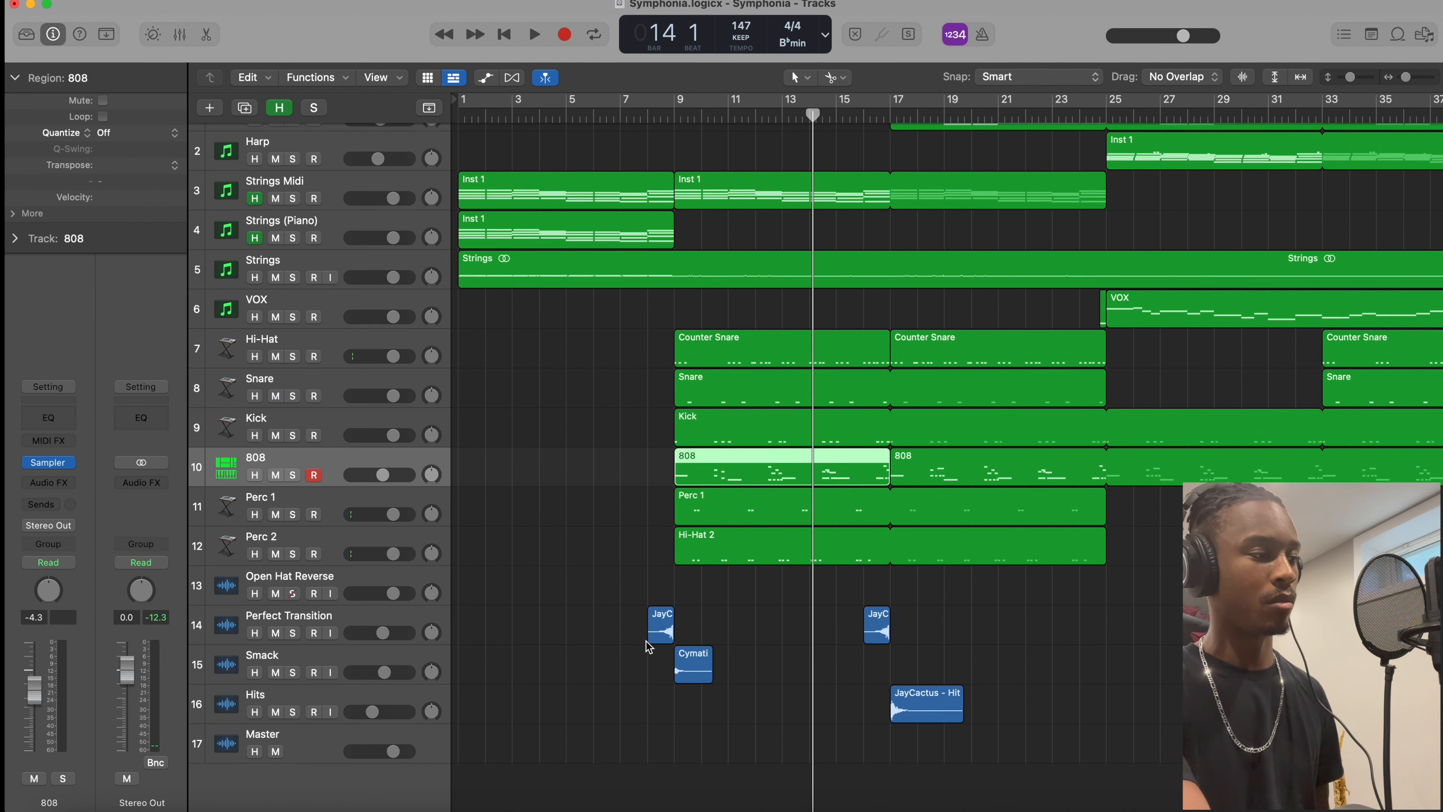
Solo the Open Hat Reverse track, play its first clip from bar 34, and turn its solo off.
scroll(1044, 674, right, 10)
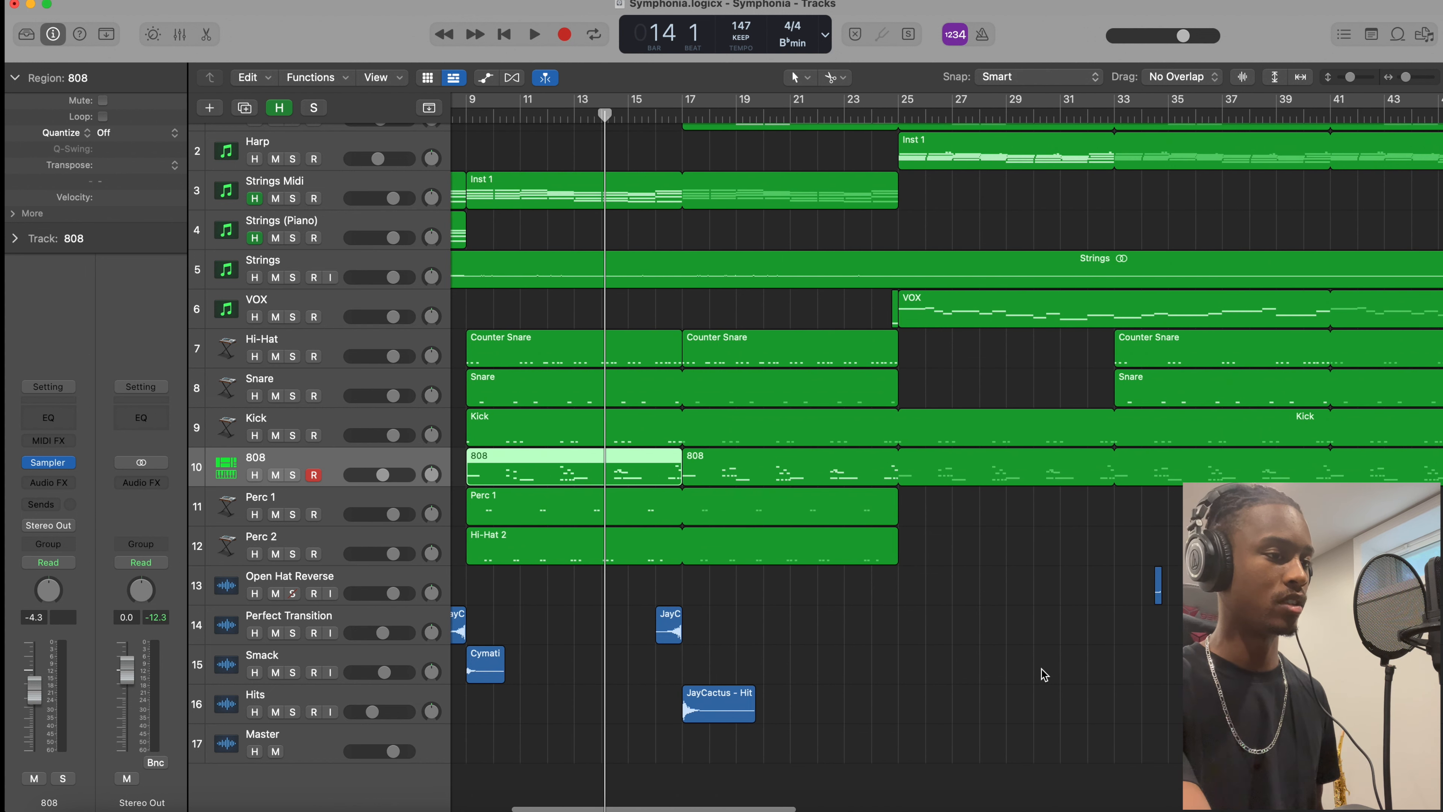
click(298, 590)
click(981, 116)
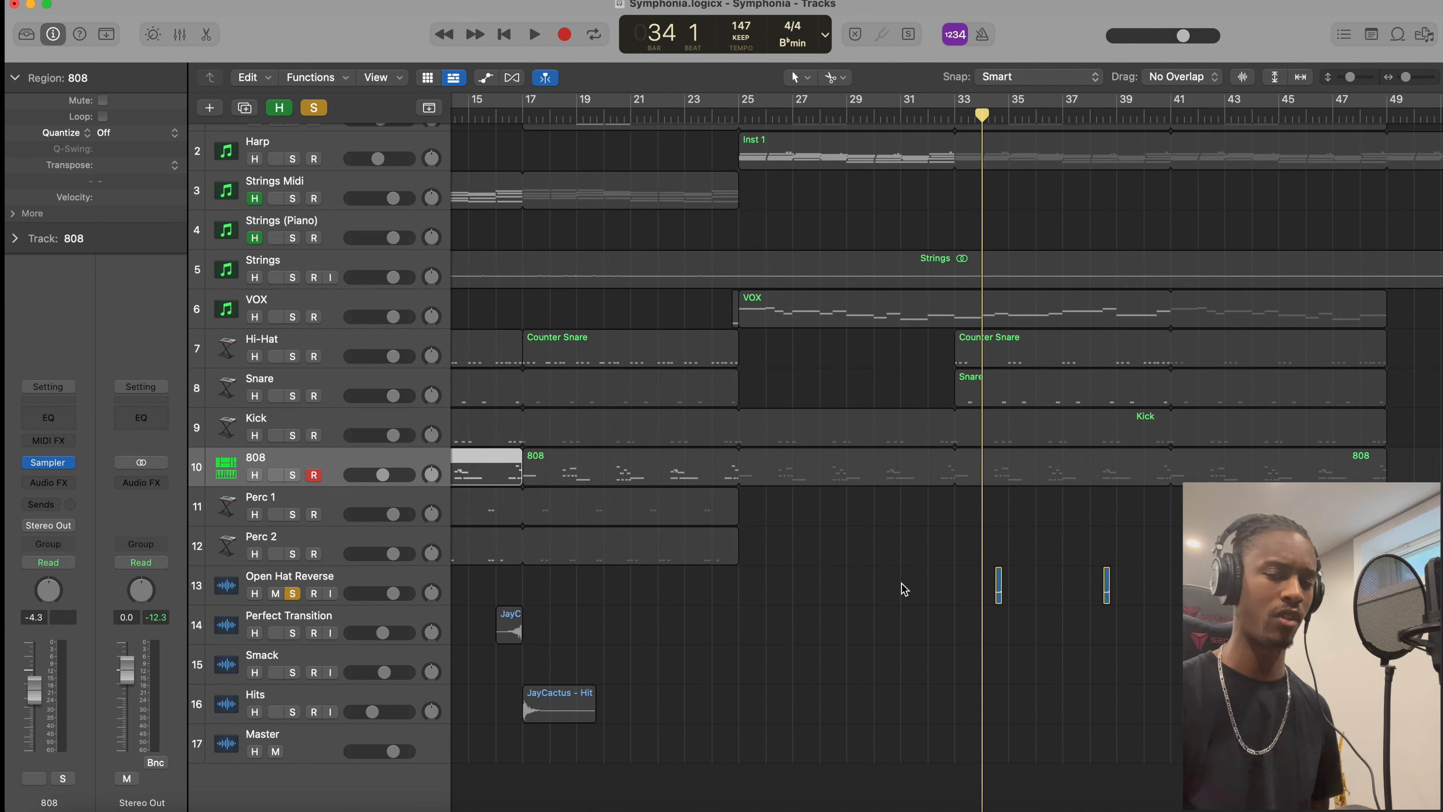
key(space)
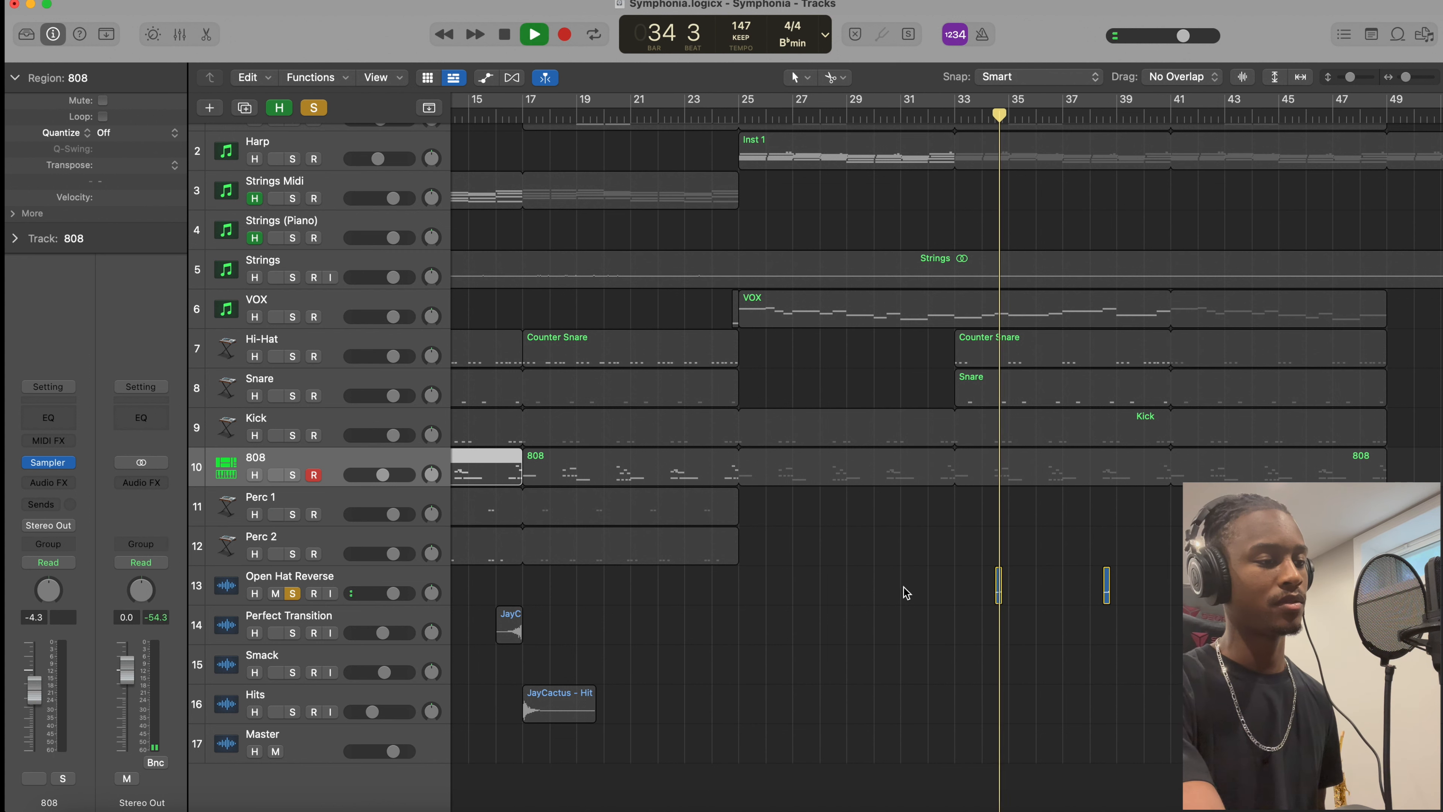
key(space)
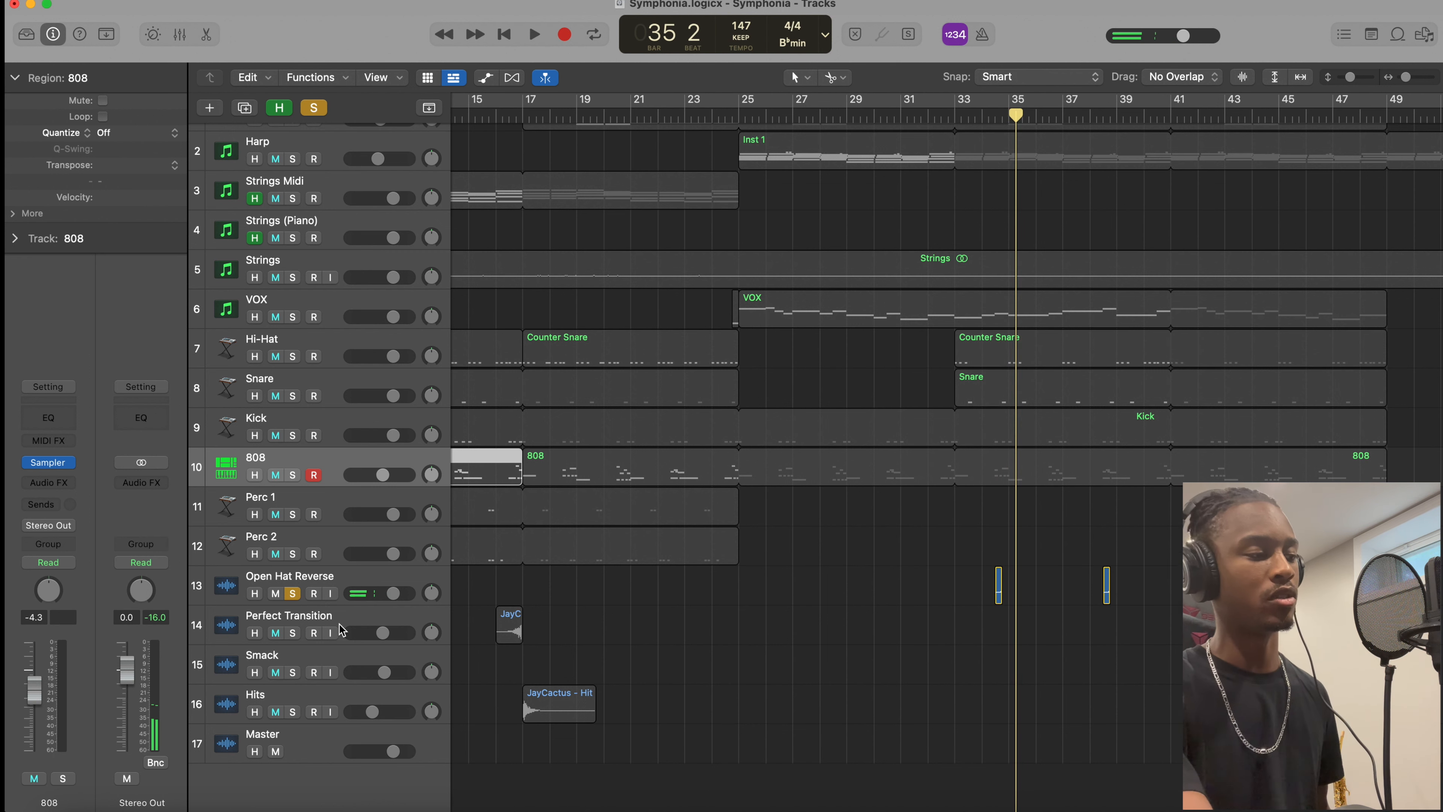
click(292, 596)
Solo the Perfect Transition and Smack tracks, play them from bar 8, and turn both solos off.
scroll(665, 689, left, 10)
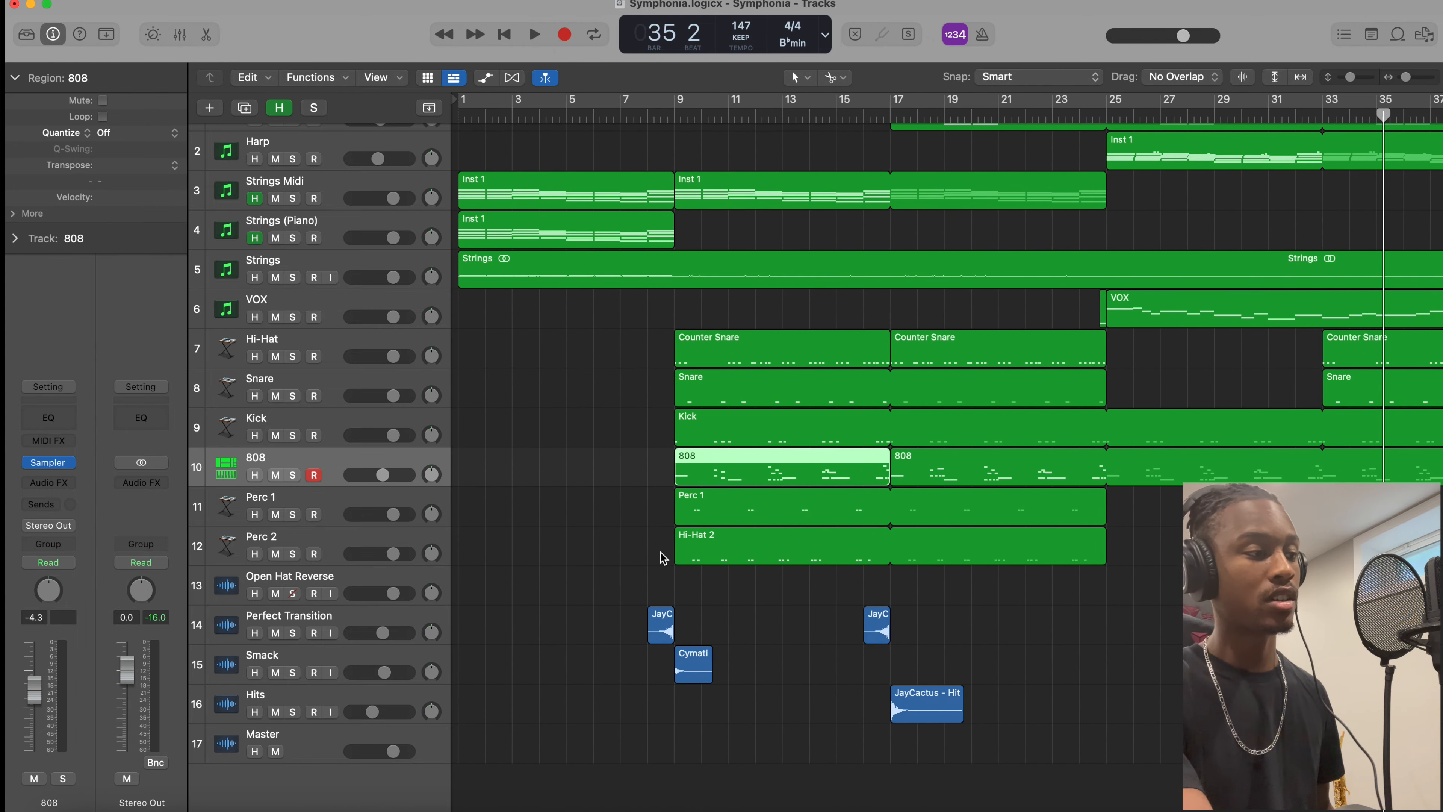
click(646, 116)
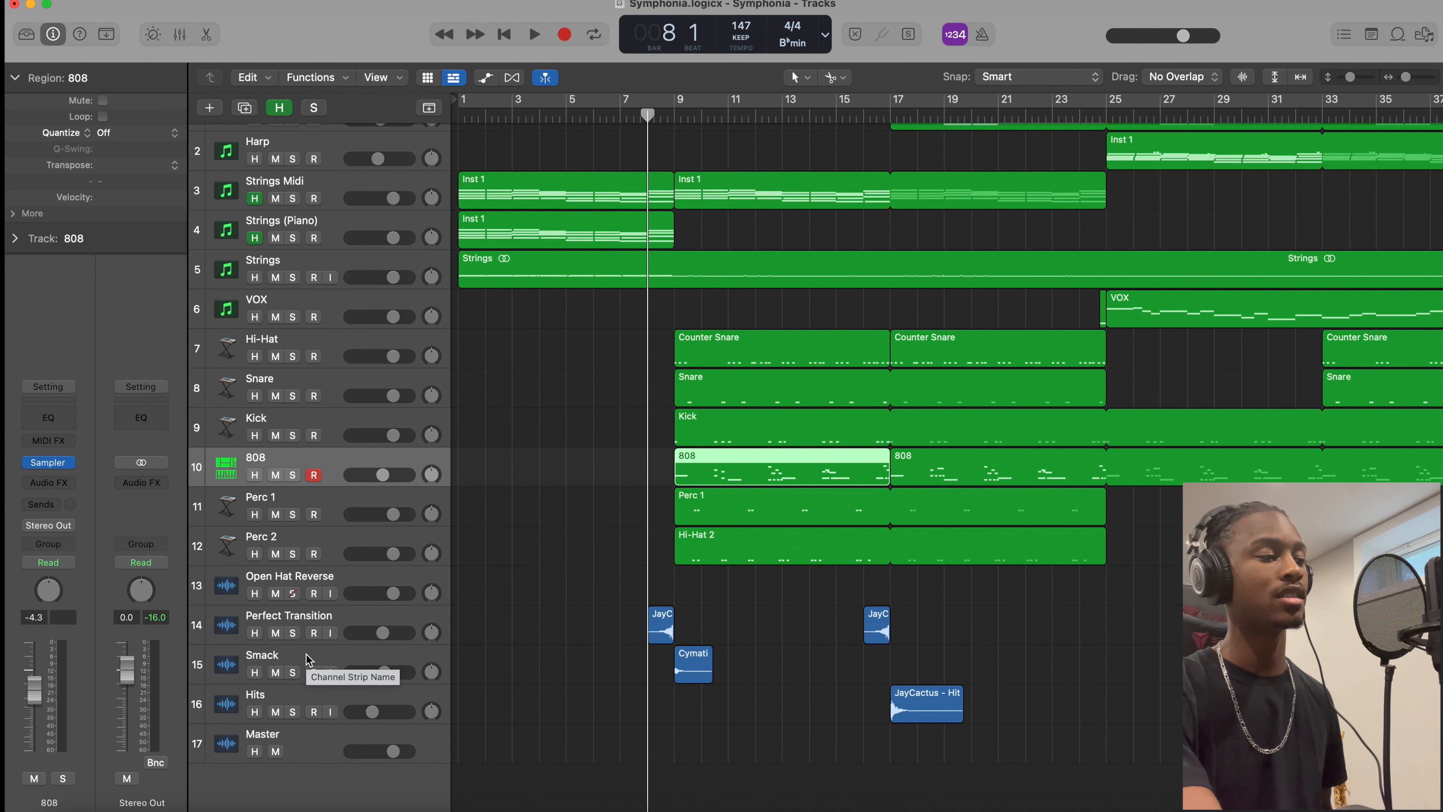
click(292, 633)
click(293, 672)
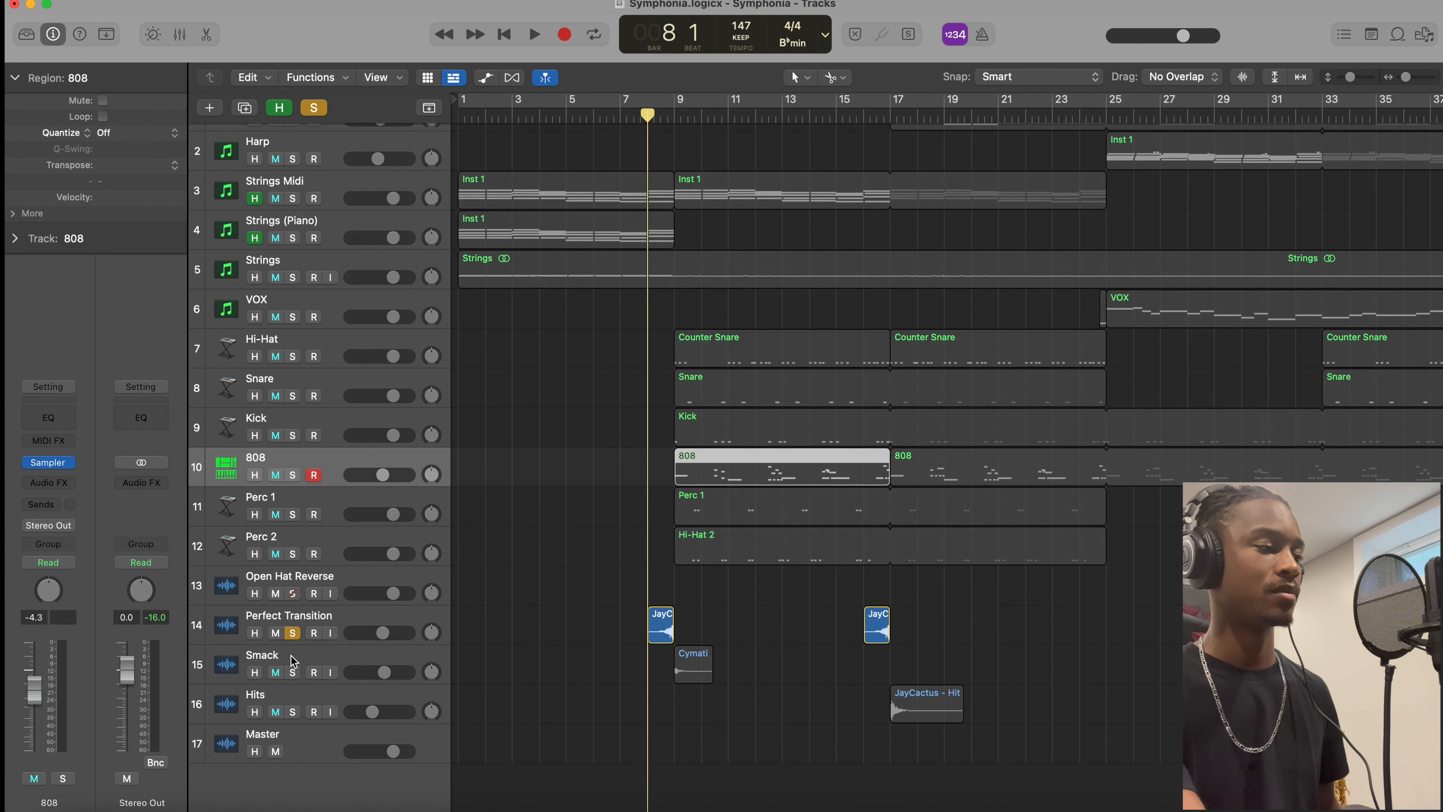
key(space)
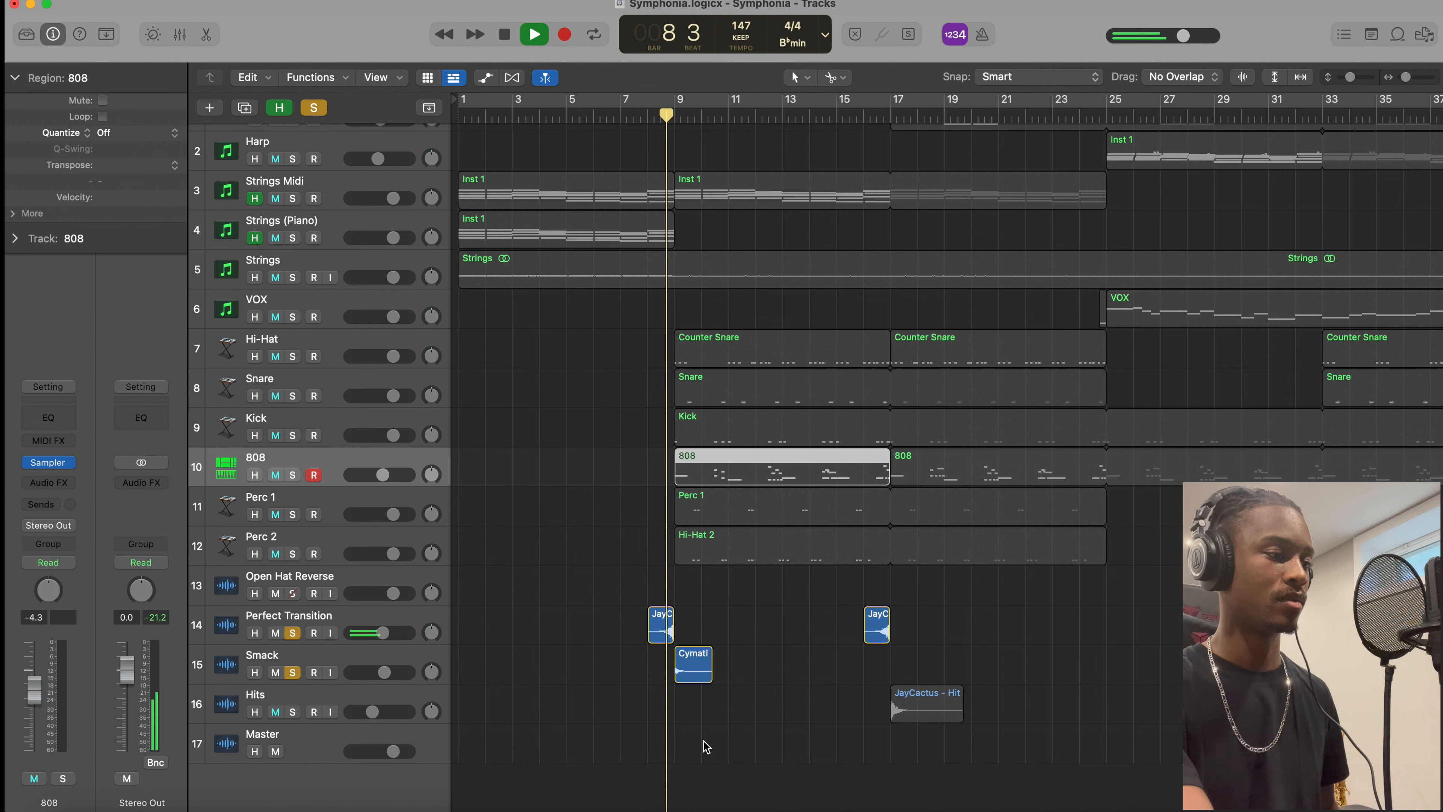
key(space)
click(291, 634)
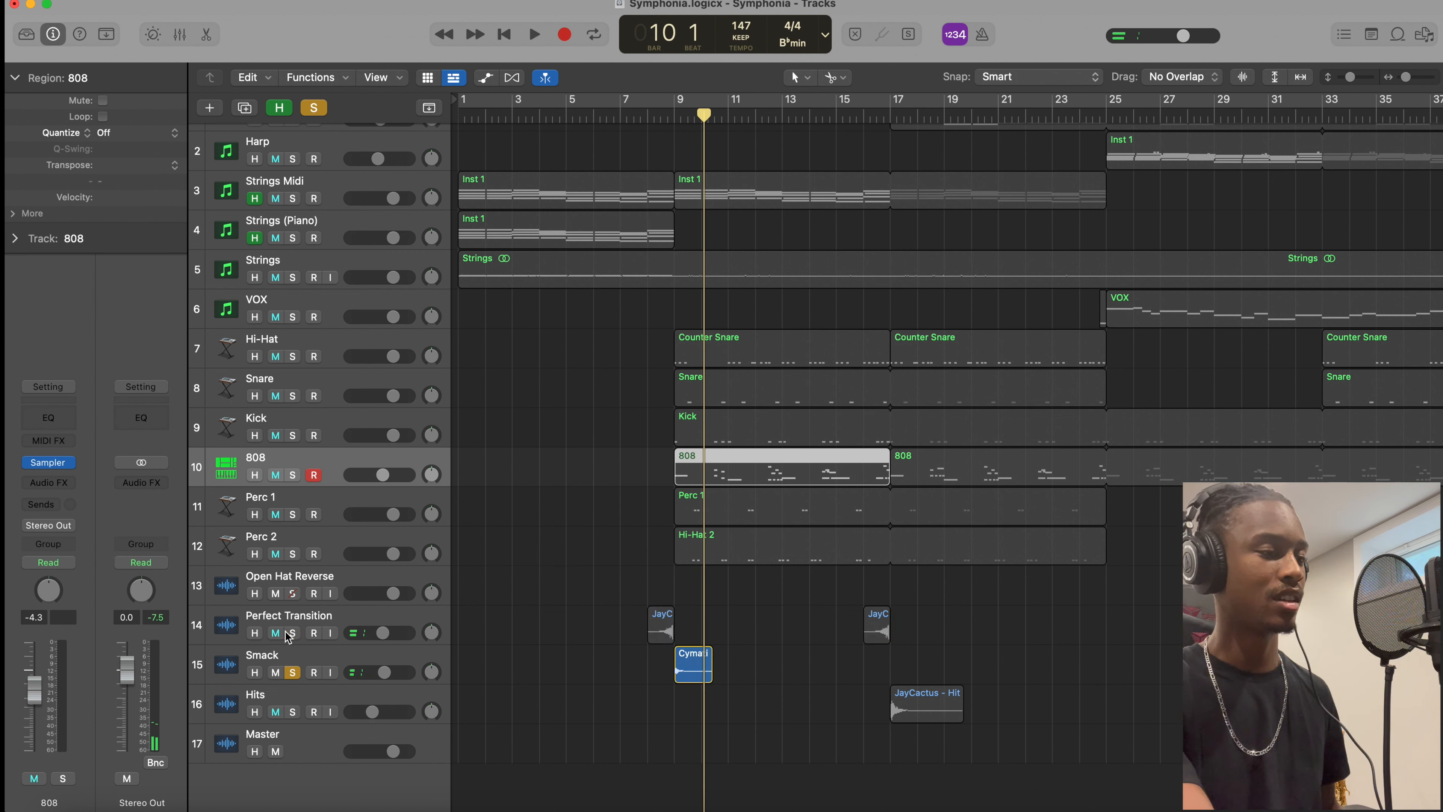
click(292, 673)
Solo the Hits track, play its clip from bar 17, and clear the solo.
click(293, 712)
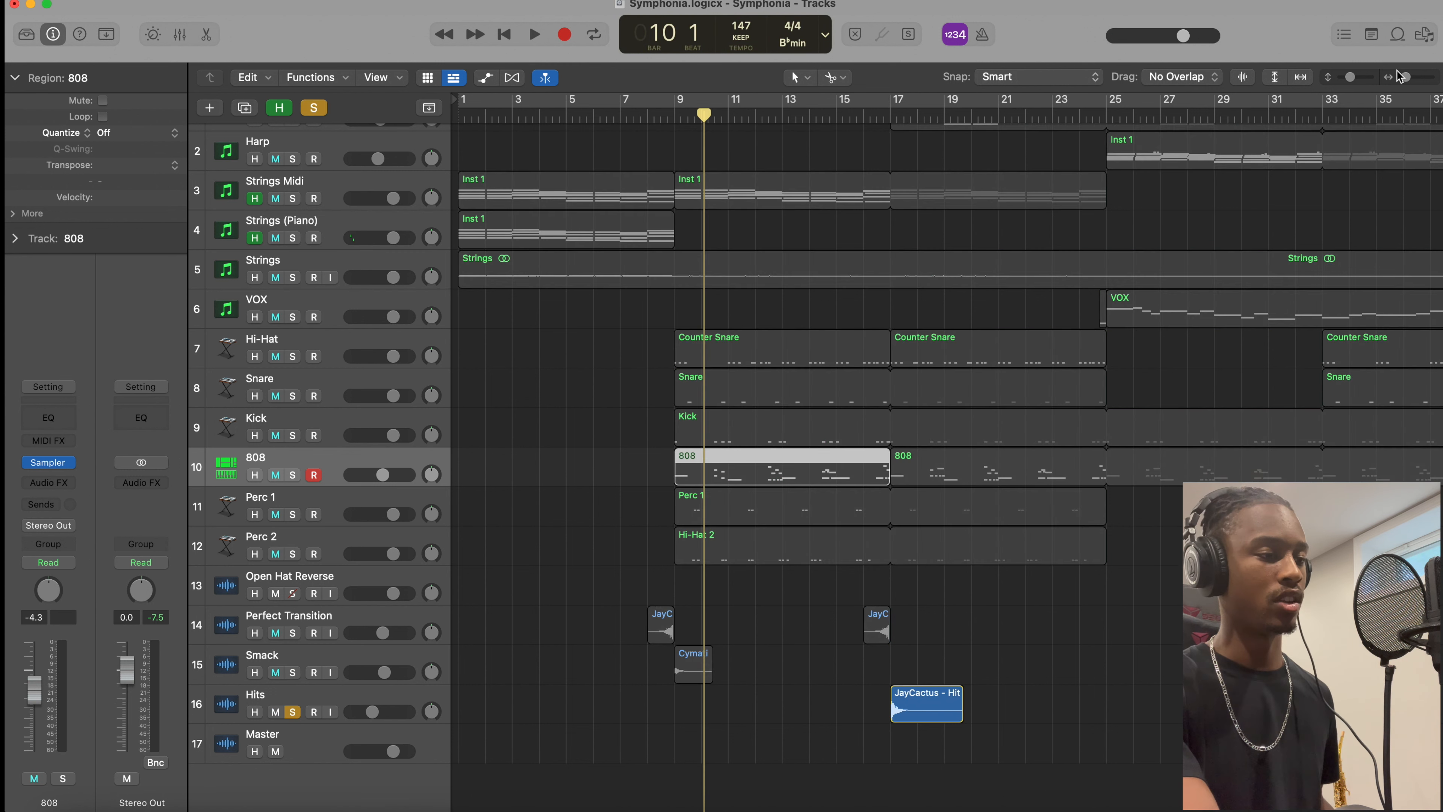
click(886, 115)
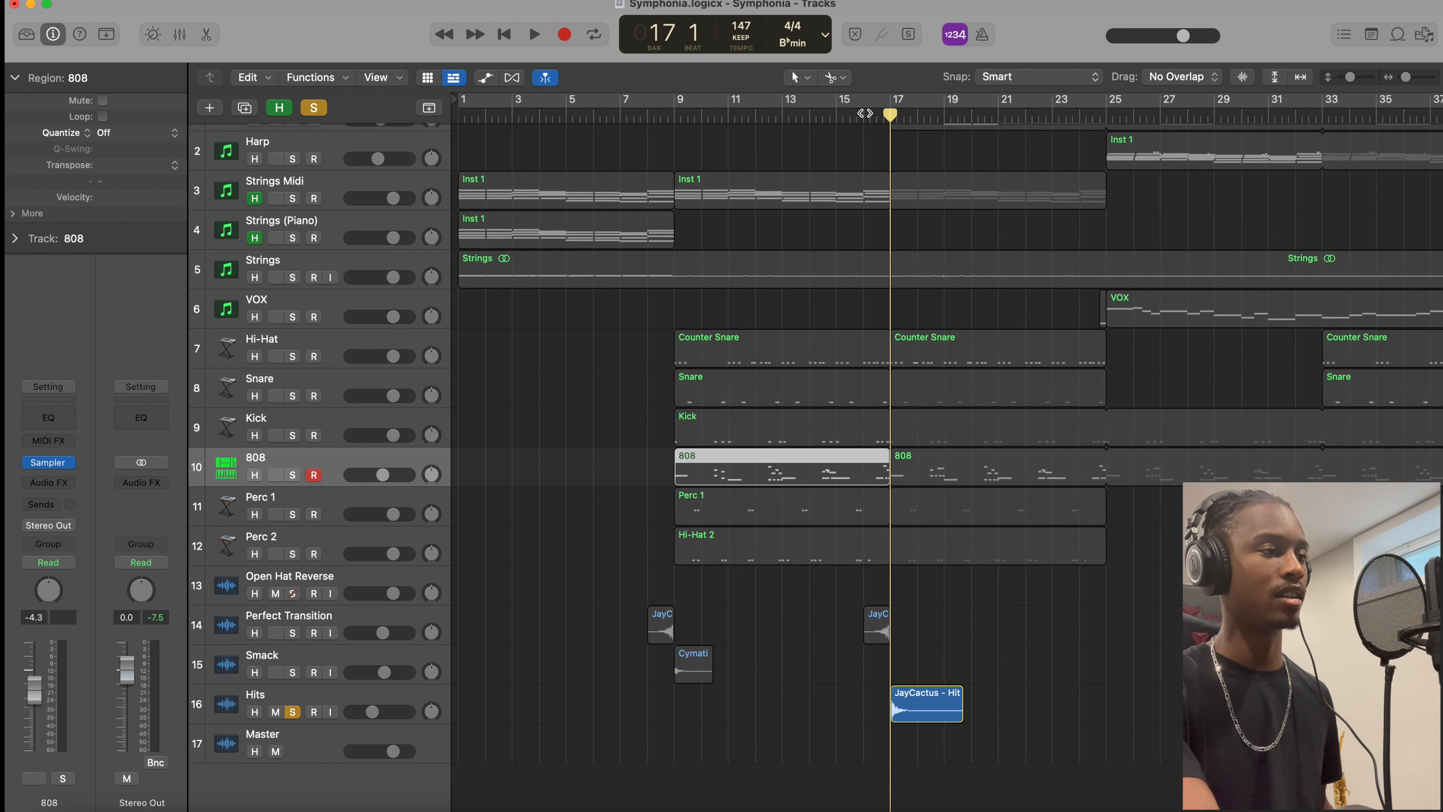
key(space)
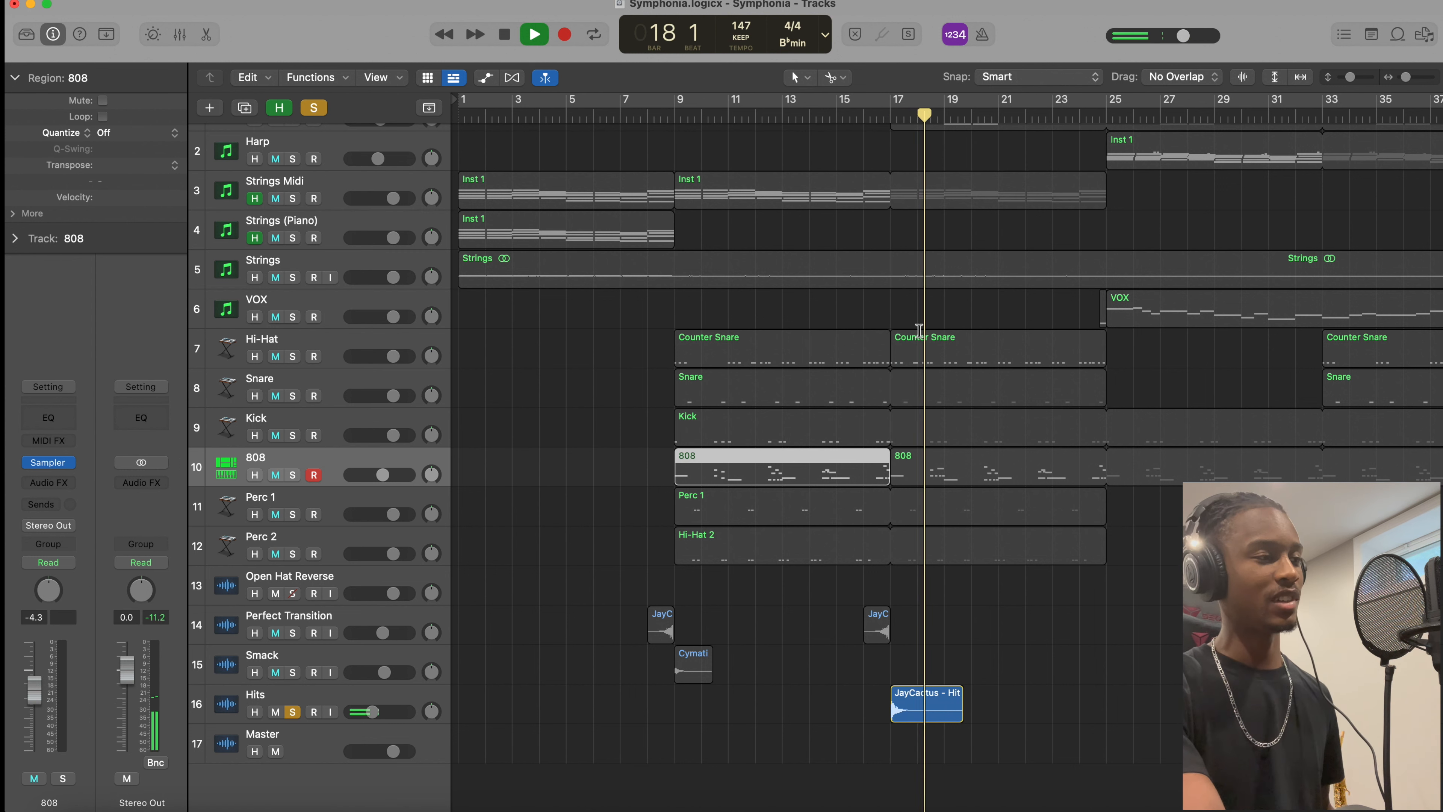
key(space)
click(317, 108)
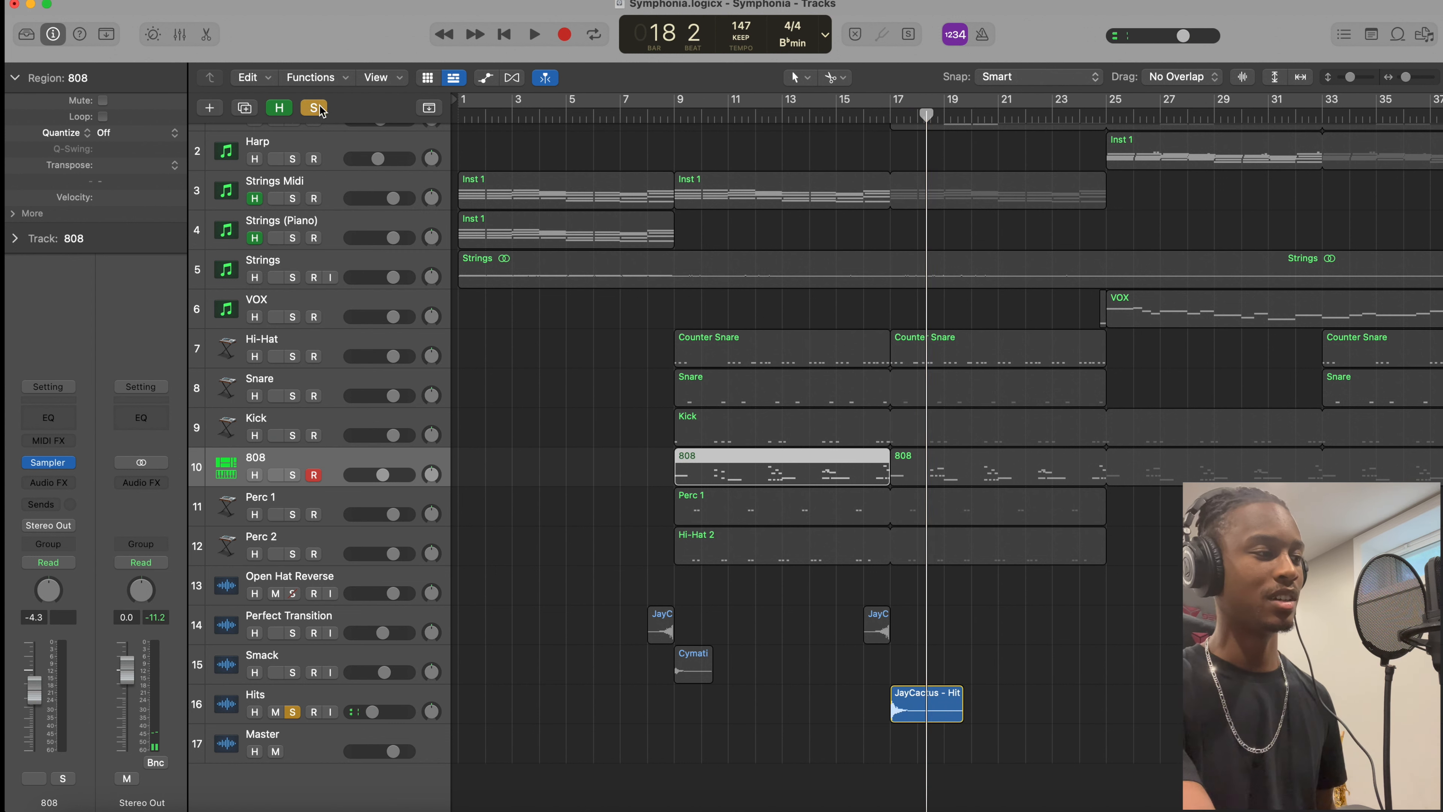